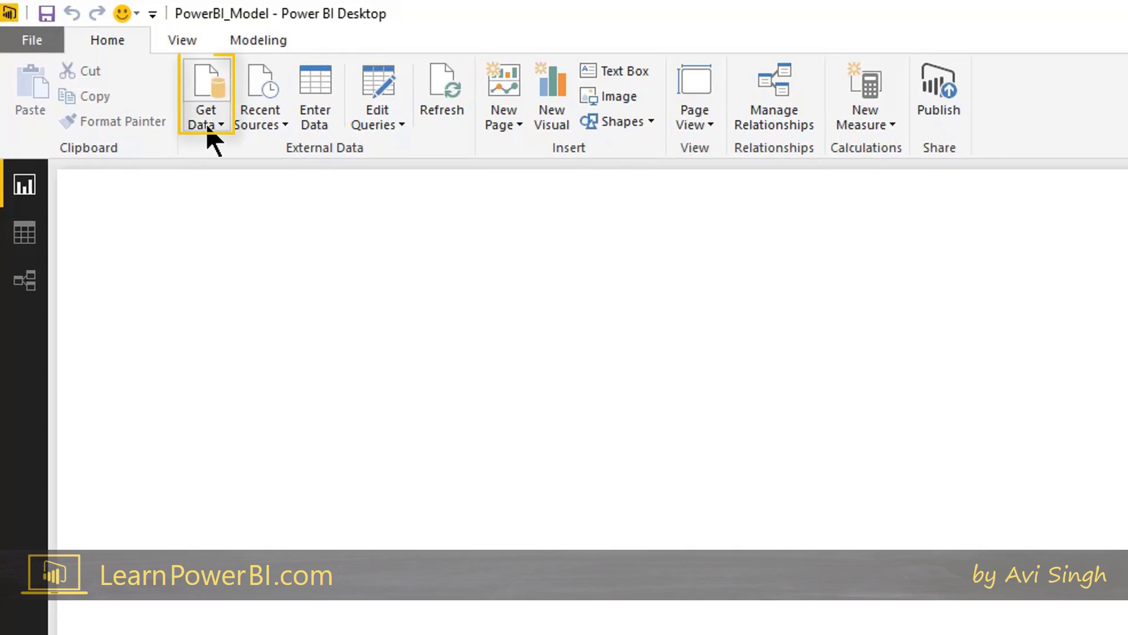
Step: Connect to the Budget.xlsx Excel workbook, then preview and tick its Budget sheet in Navigator
click(213, 128)
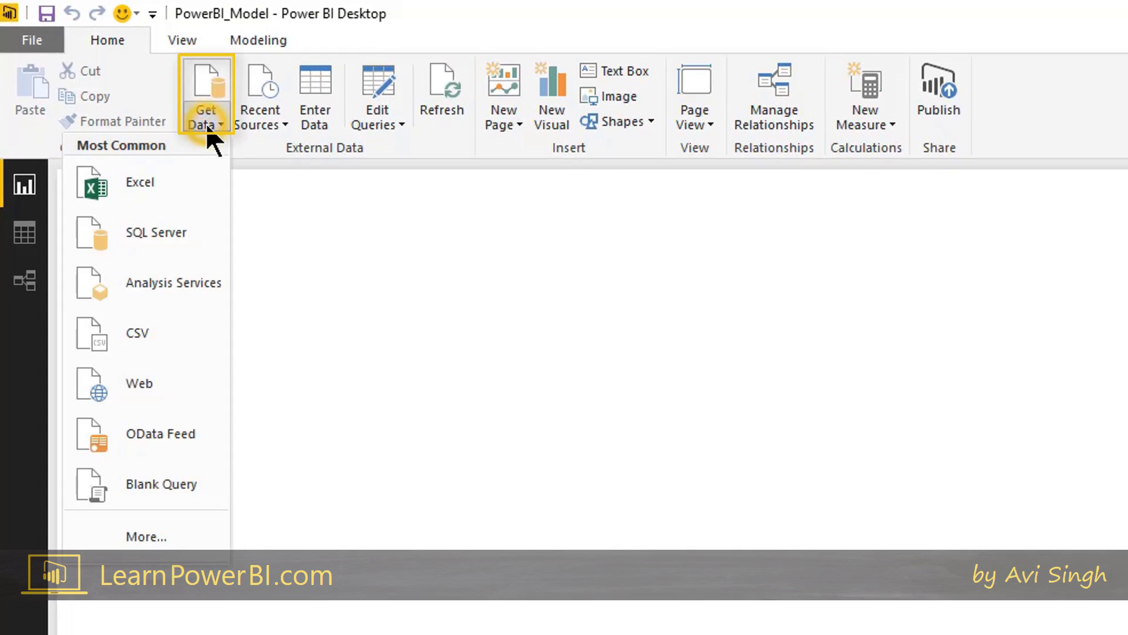
click(110, 539)
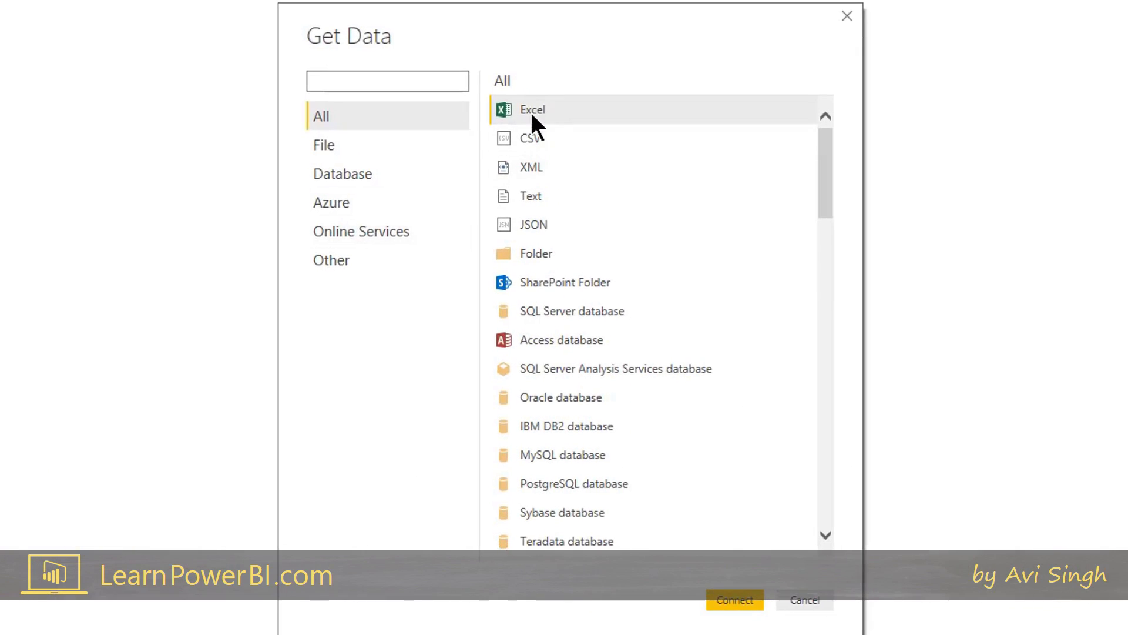
click(735, 599)
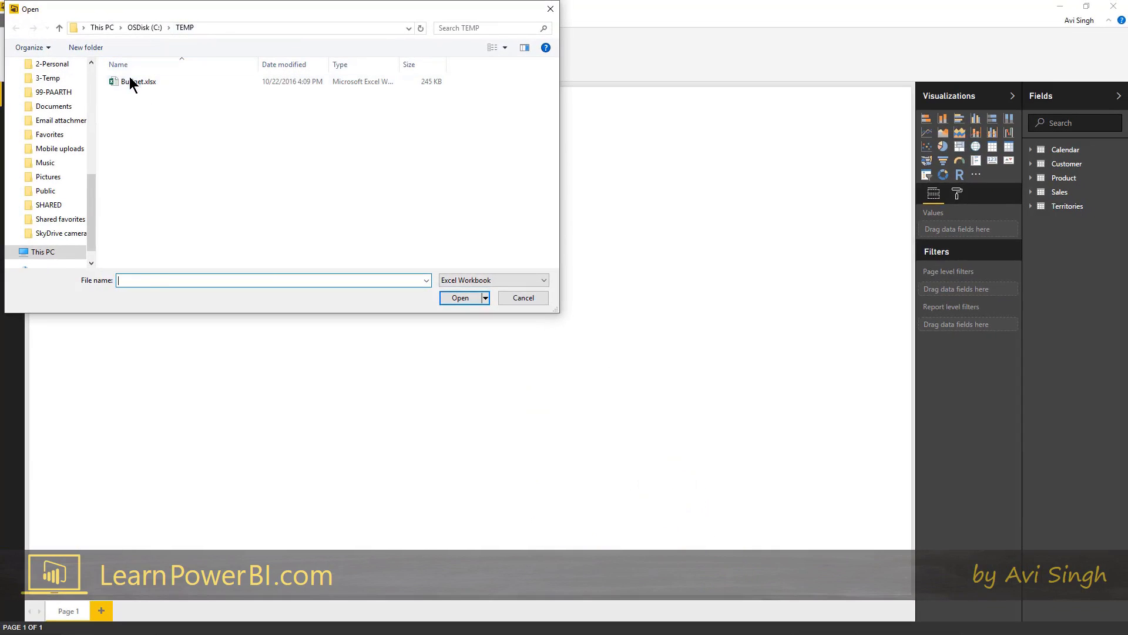
click(130, 81)
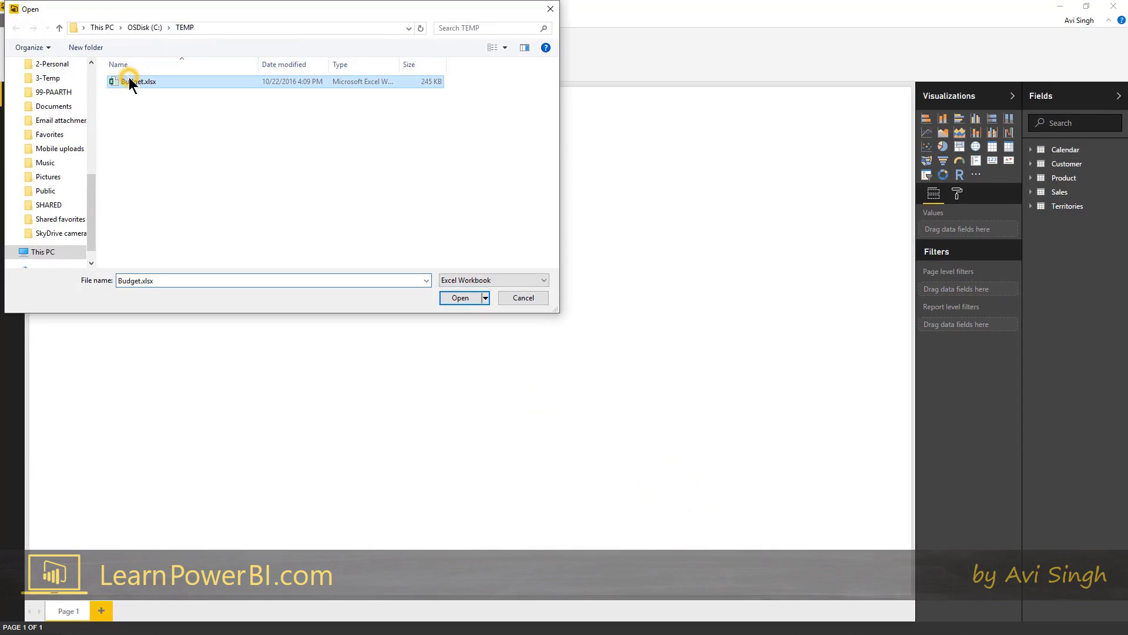
click(461, 297)
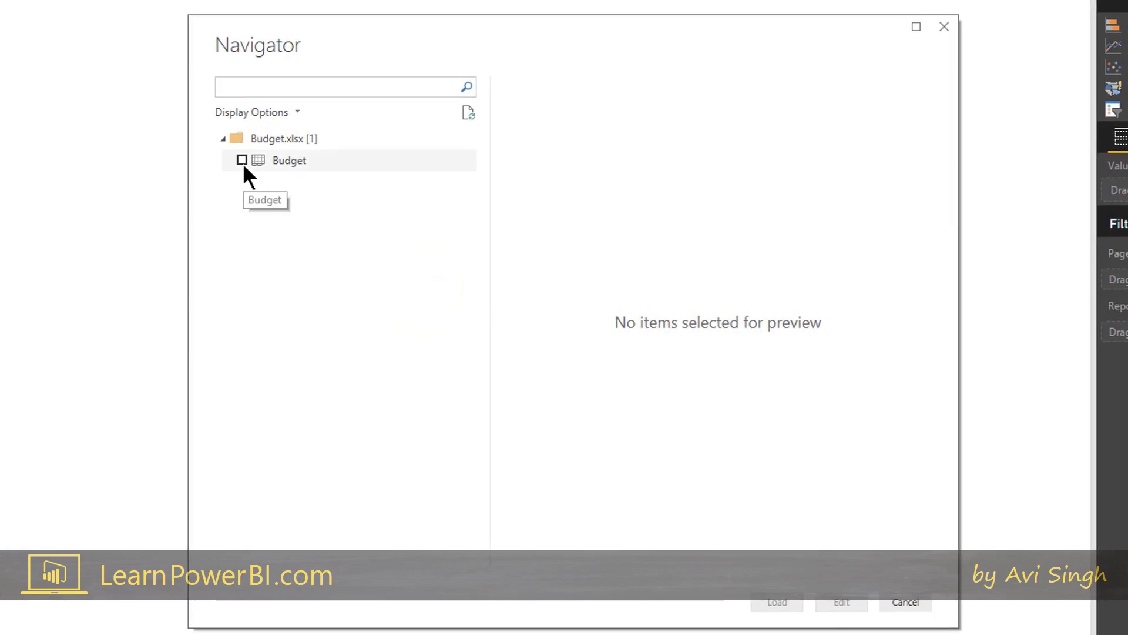
click(281, 160)
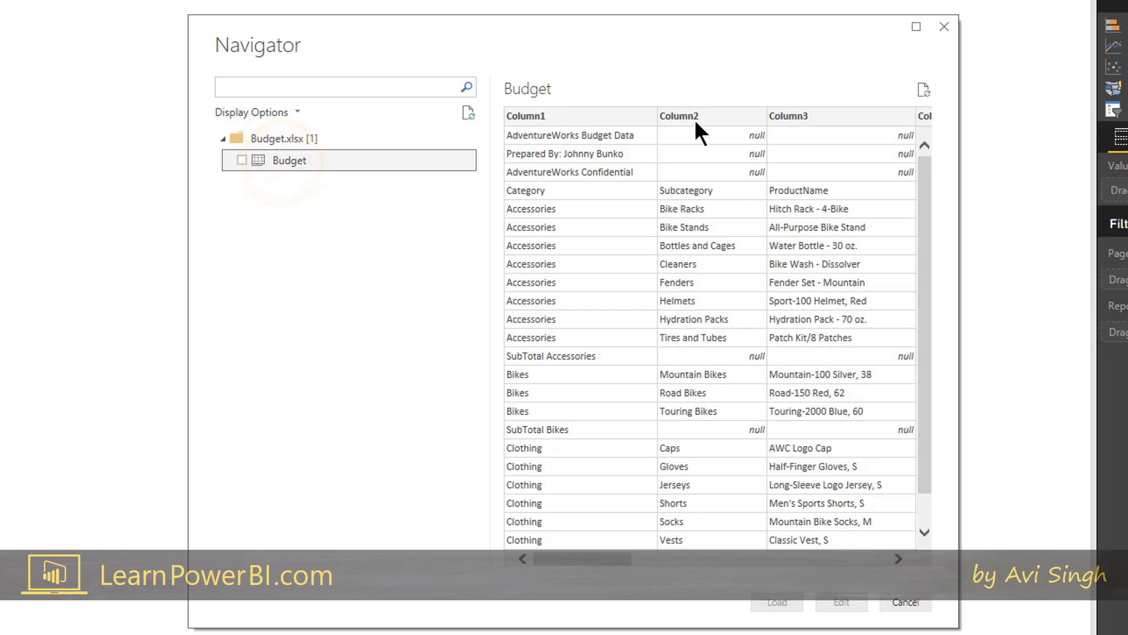
drag(586, 552, 549, 555)
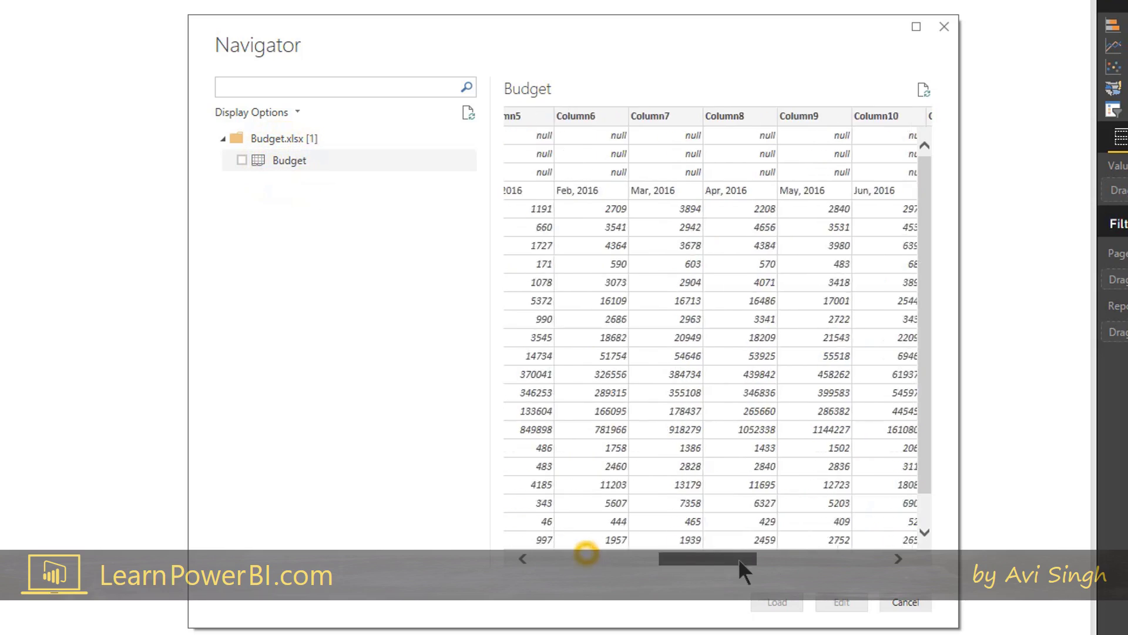
click(242, 160)
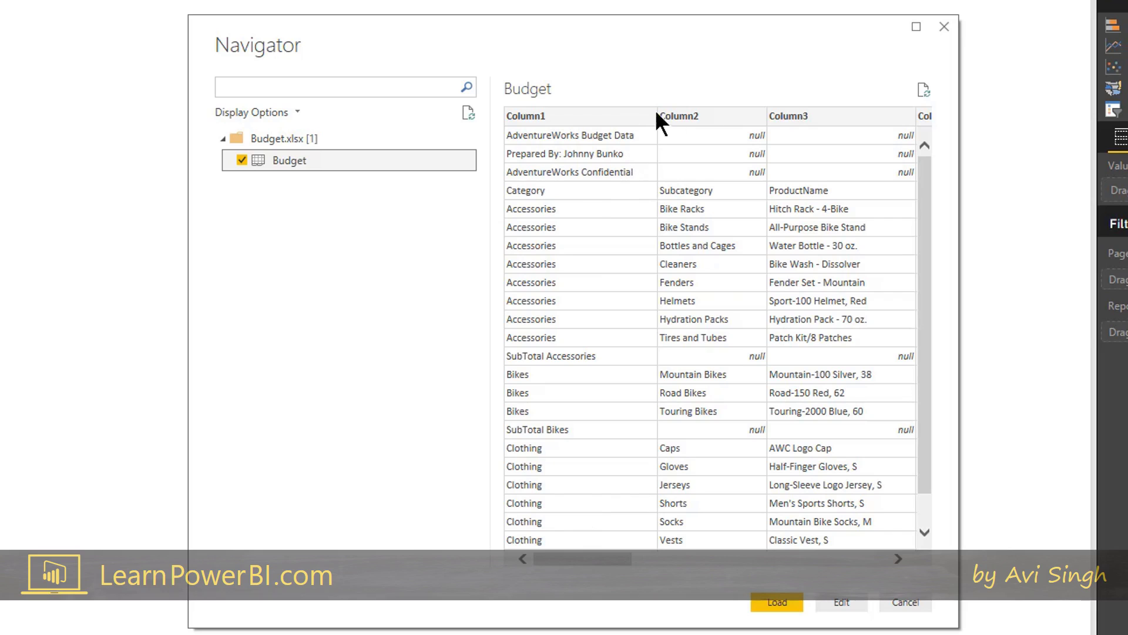
mouse_move(601, 555)
mouse_down()
mouse_move(888, 555)
mouse_move(569, 558)
mouse_up()
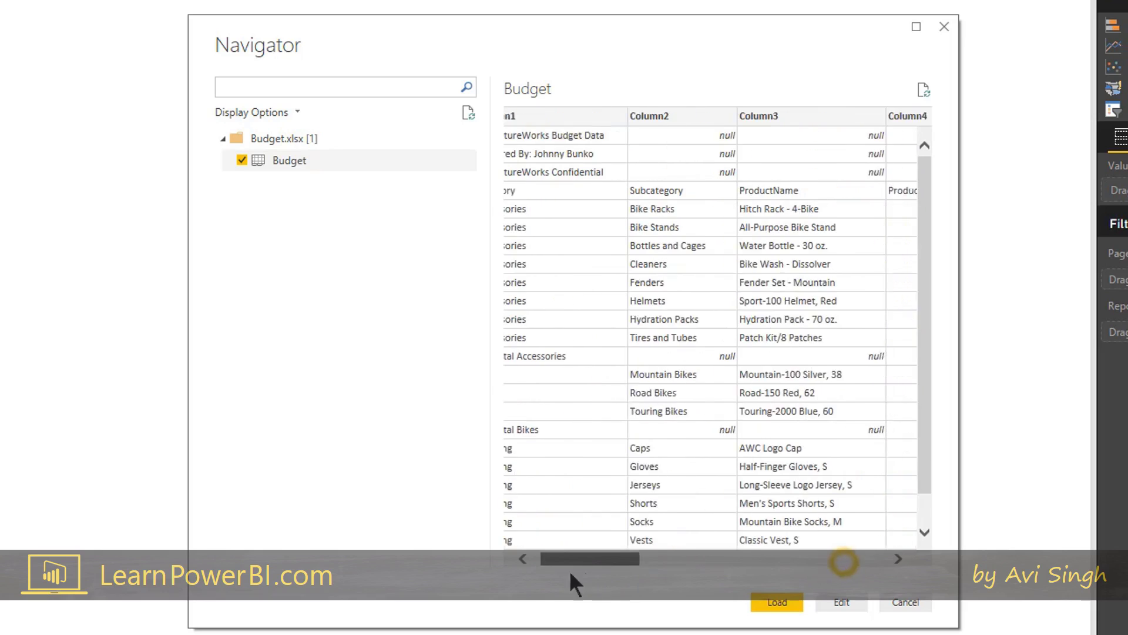
Step: Load Budget into Query Editor, browse the Calendar and Customer queries, then reselect Budget
click(841, 602)
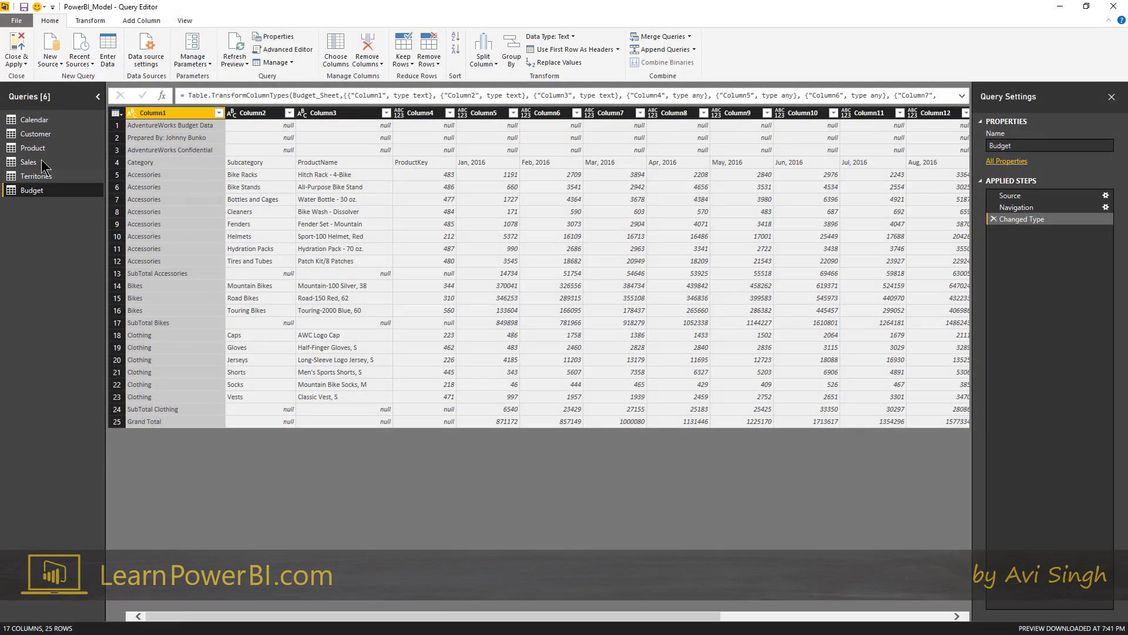
click(54, 119)
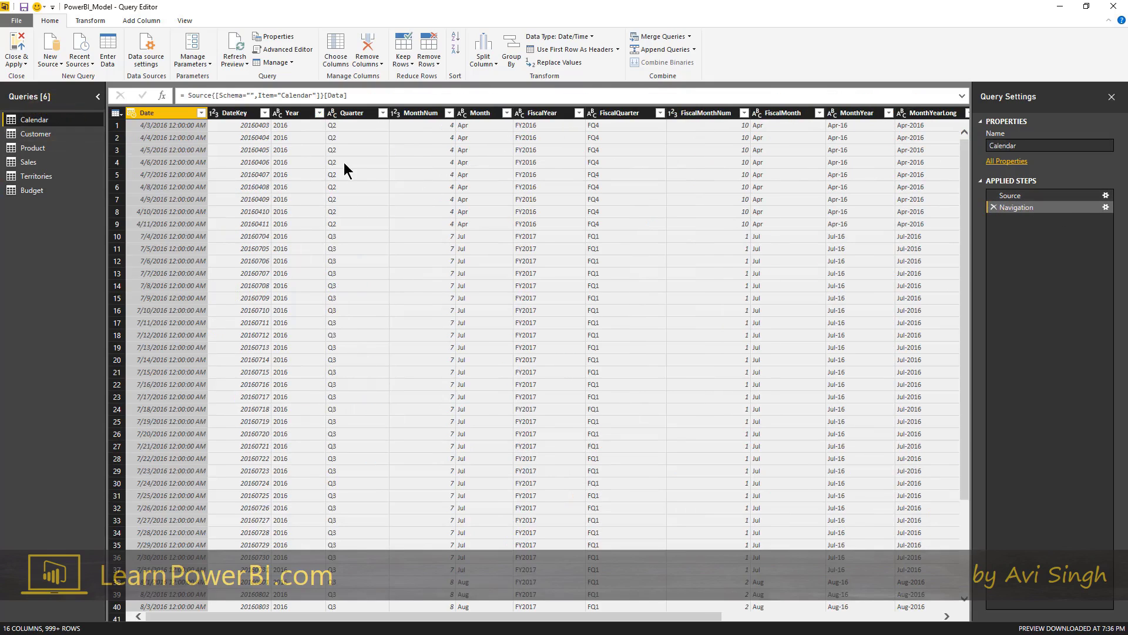
click(35, 133)
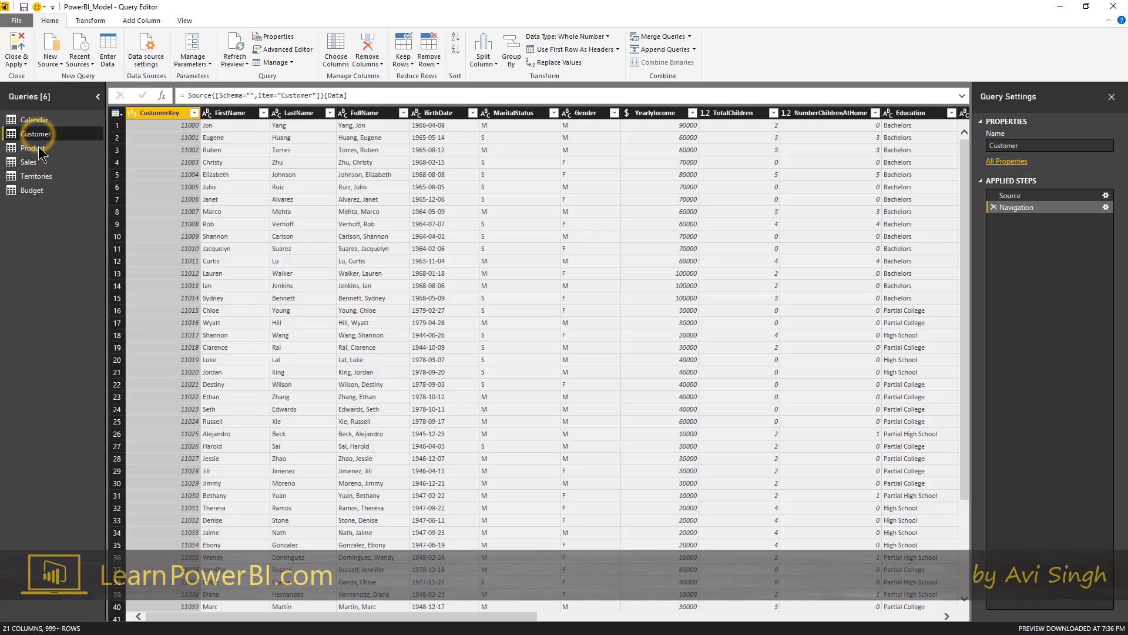
click(32, 190)
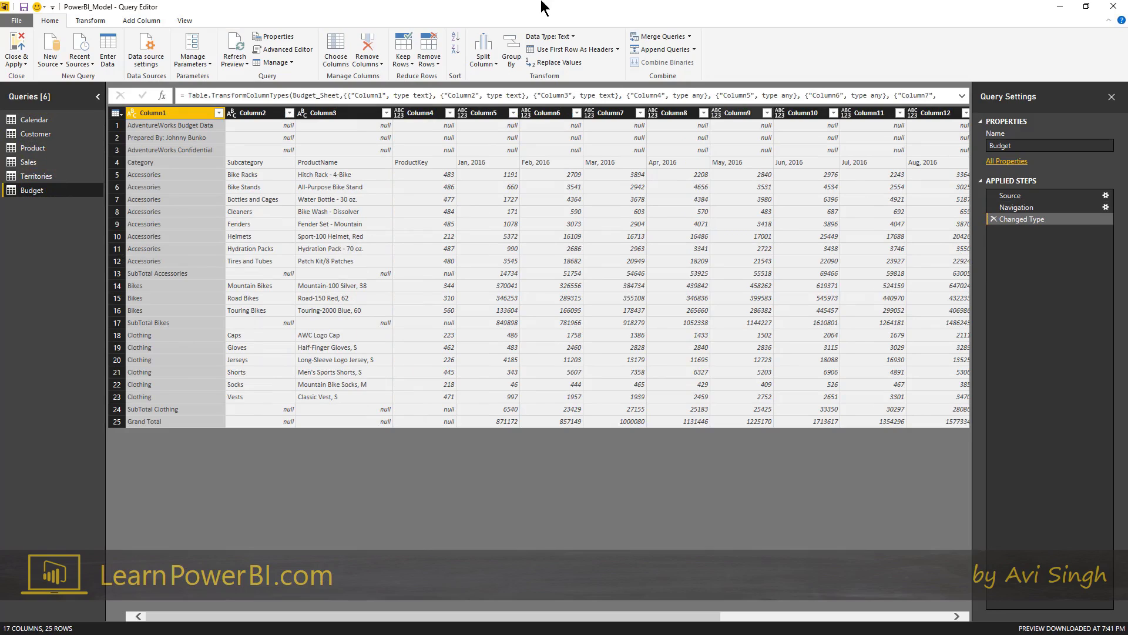
Step: Resize and re-maximize Query Editor, then look through the Transform, Add Column and View tabs
drag(543, 9, 591, 170)
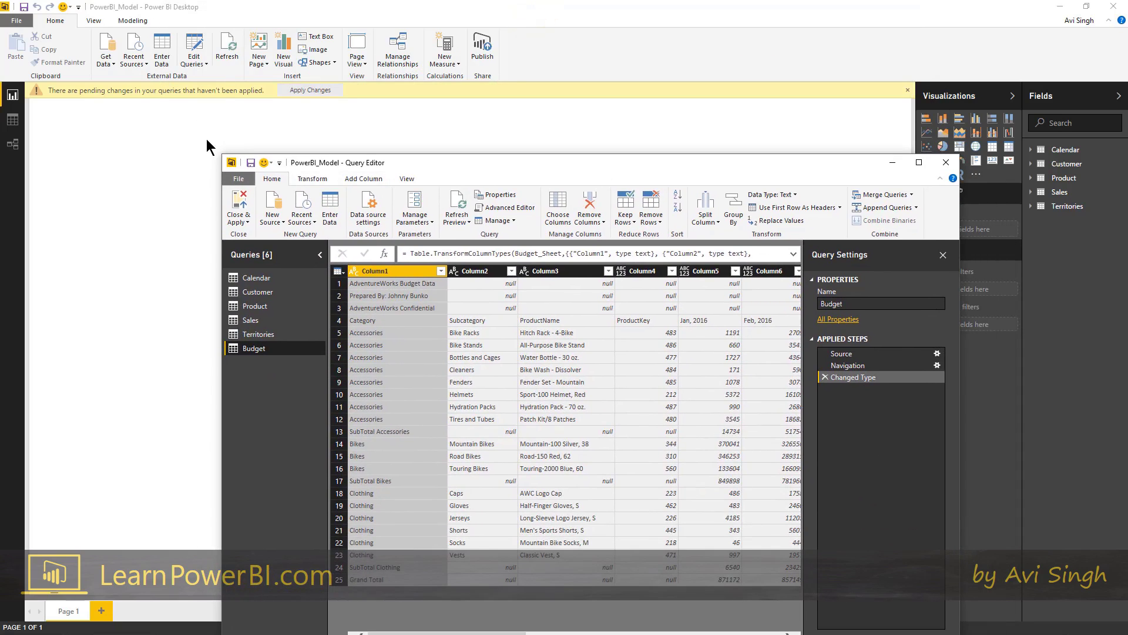
drag(510, 167, 416, 111)
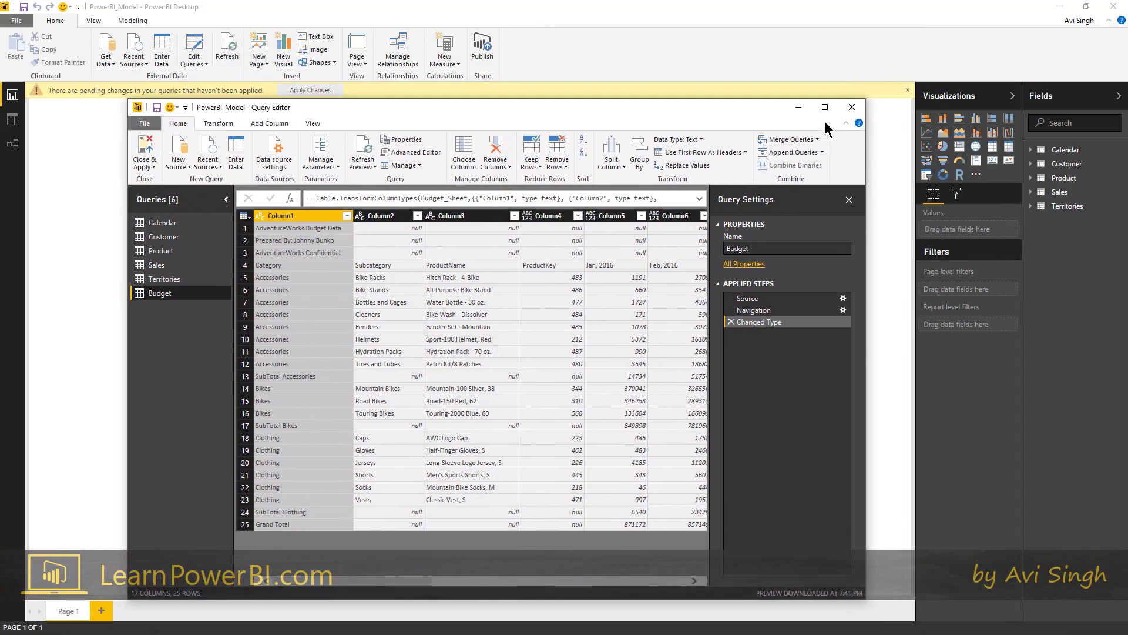
click(825, 107)
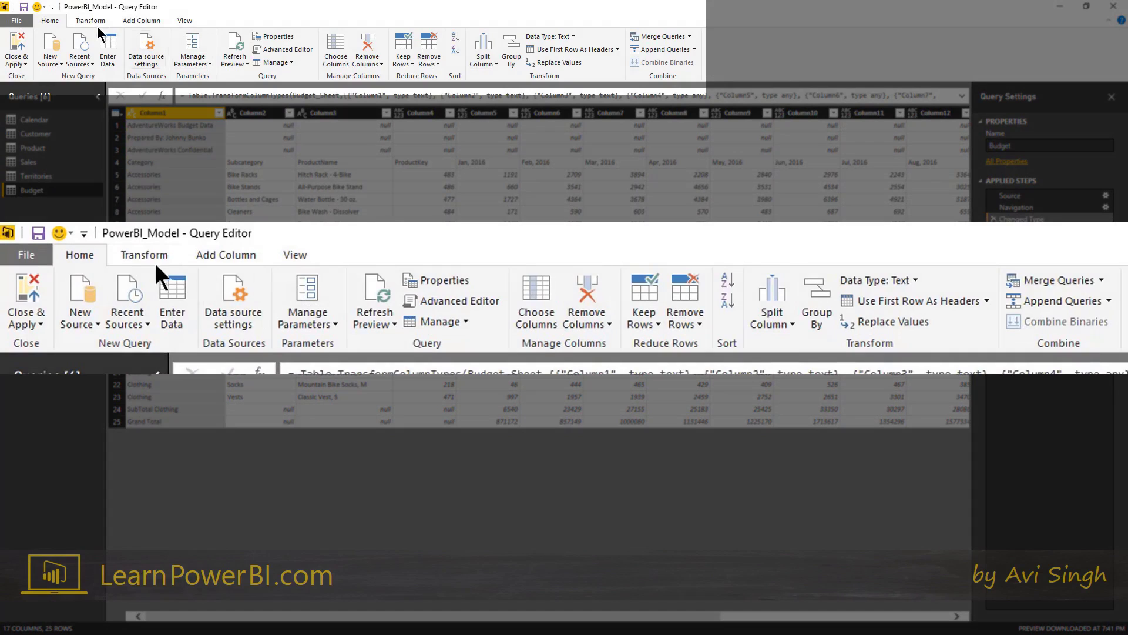
click(144, 254)
click(226, 255)
click(295, 255)
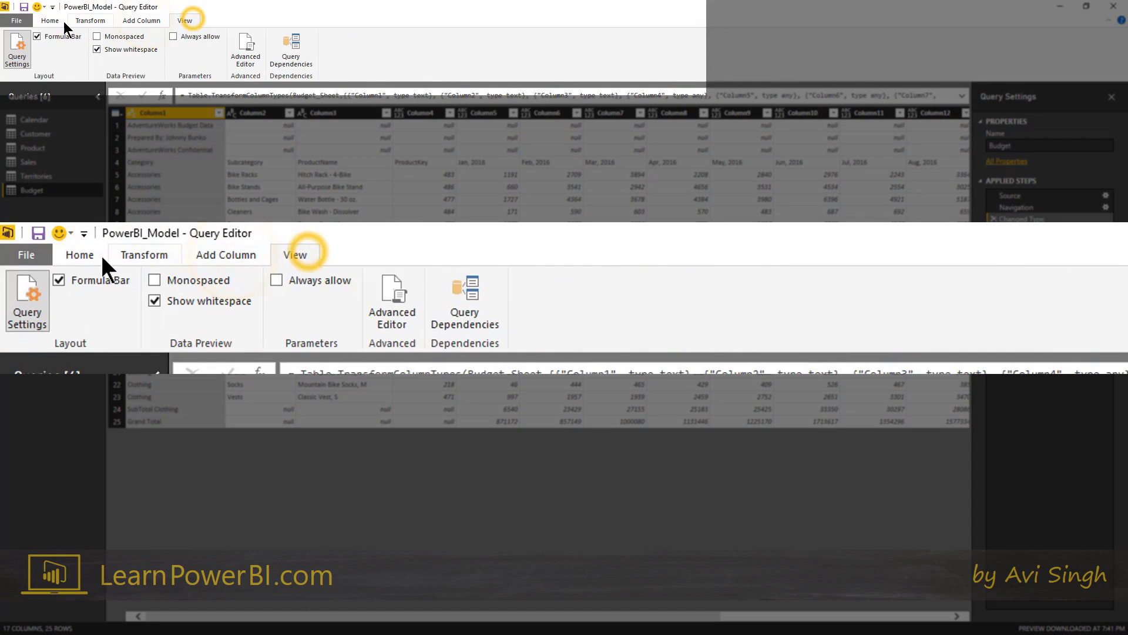
click(79, 255)
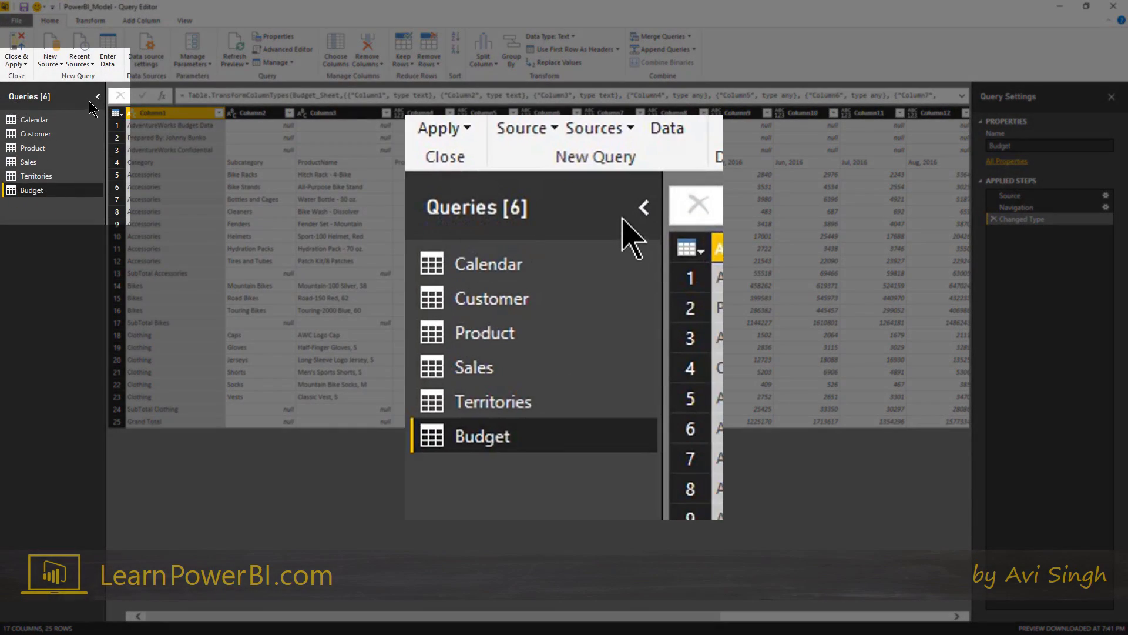
Step: Toggle the Queries pane, preview the Sales query and others, then reselect Budget with the pane collapsed
click(97, 95)
click(13, 96)
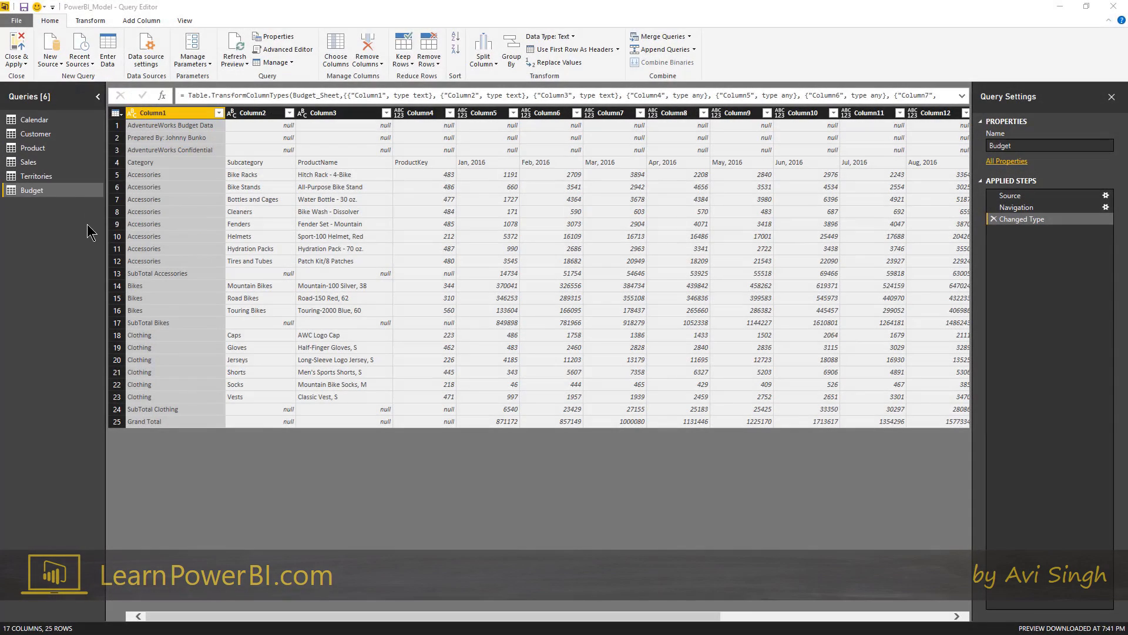
click(34, 119)
click(32, 147)
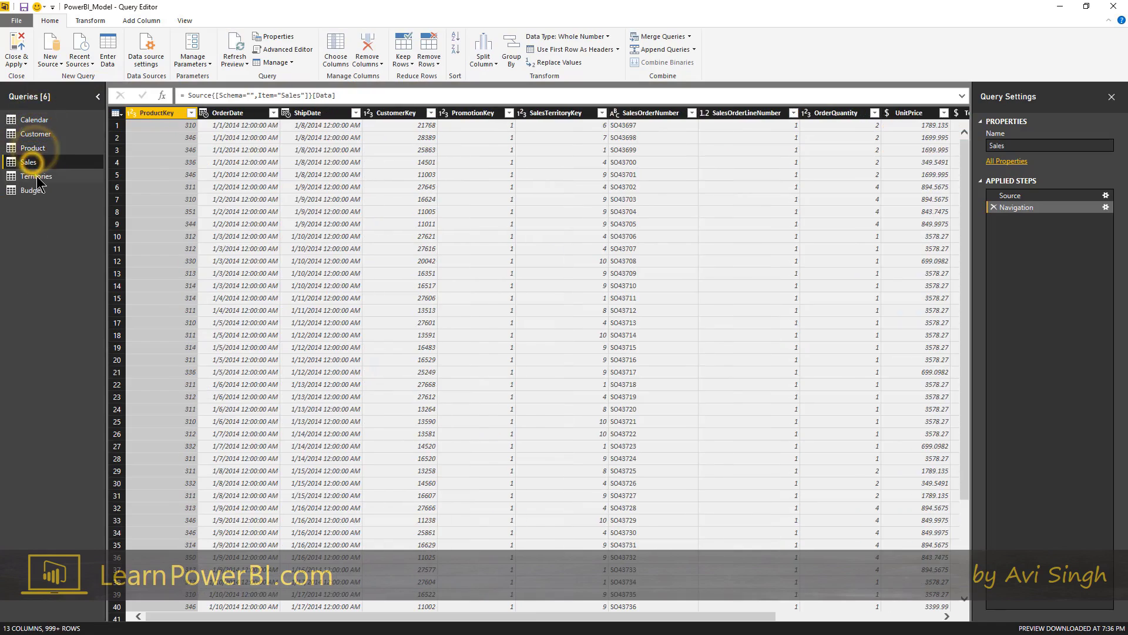
click(35, 175)
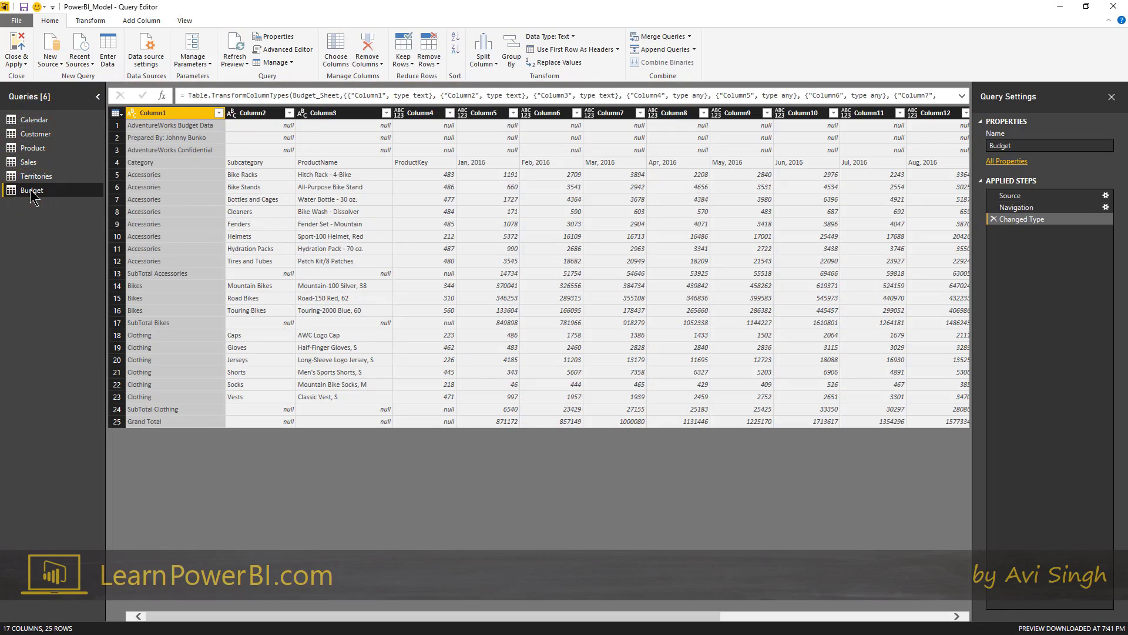
click(98, 98)
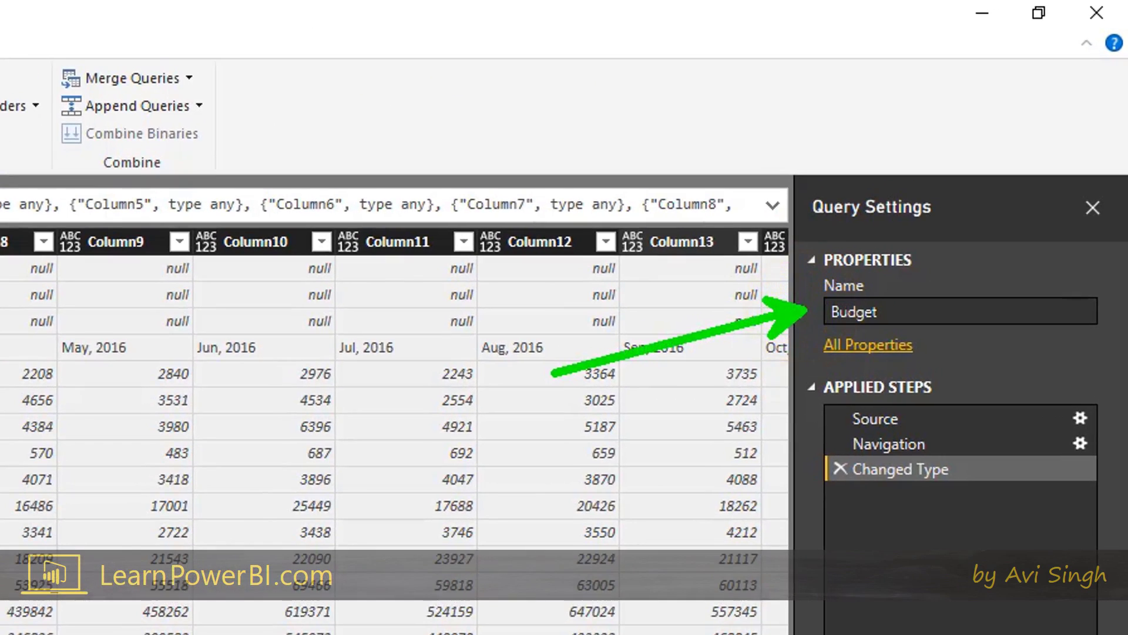
Step: Open the Budget query's properties and cancel without adding a description
click(879, 345)
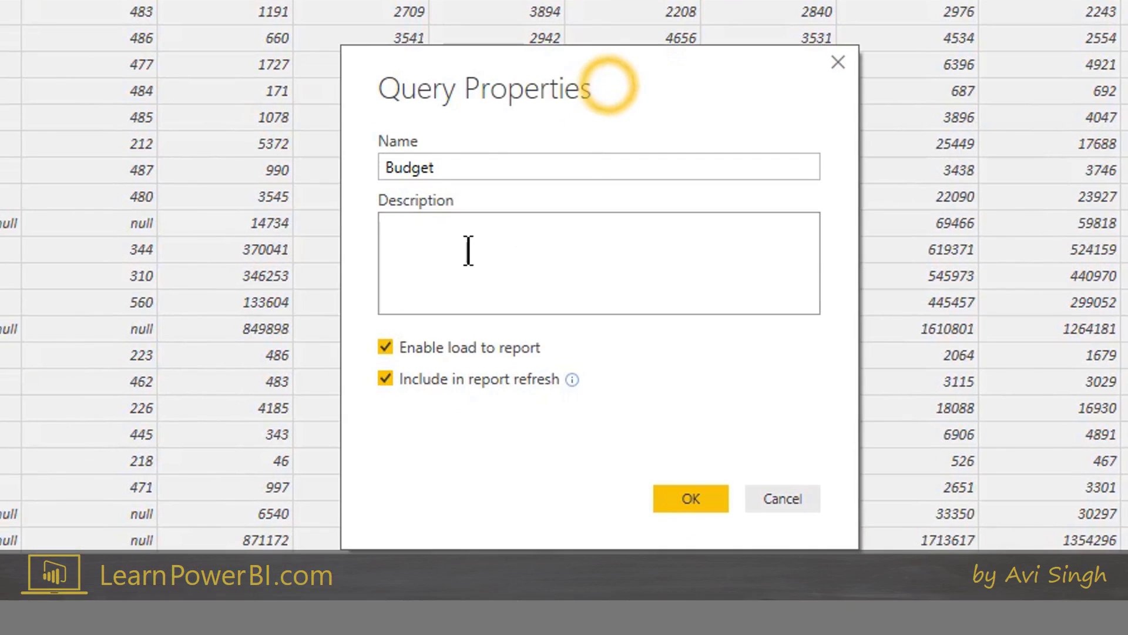
click(463, 251)
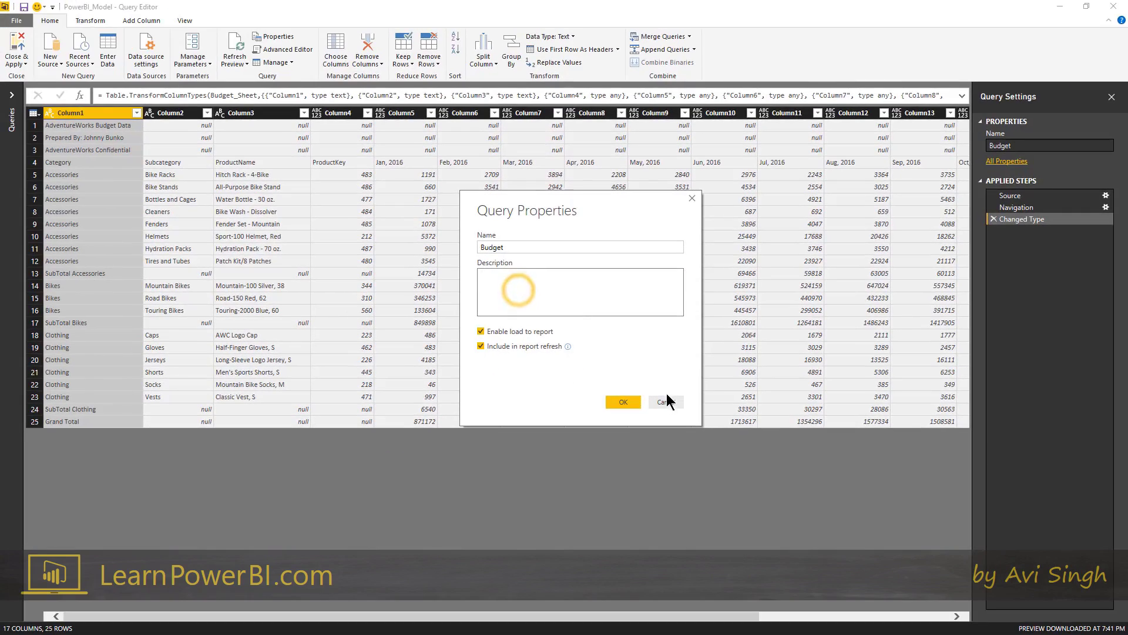
click(665, 402)
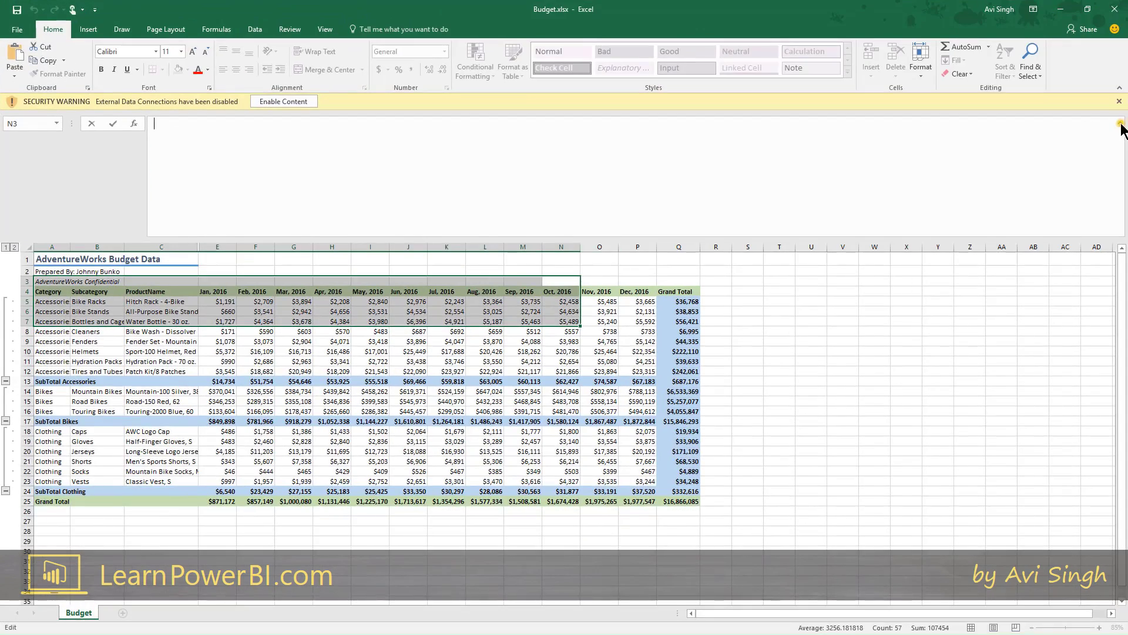
Step: In Excel, highlight the Budget title rows, Category header, Grand Total column and January–December columns
click(1120, 124)
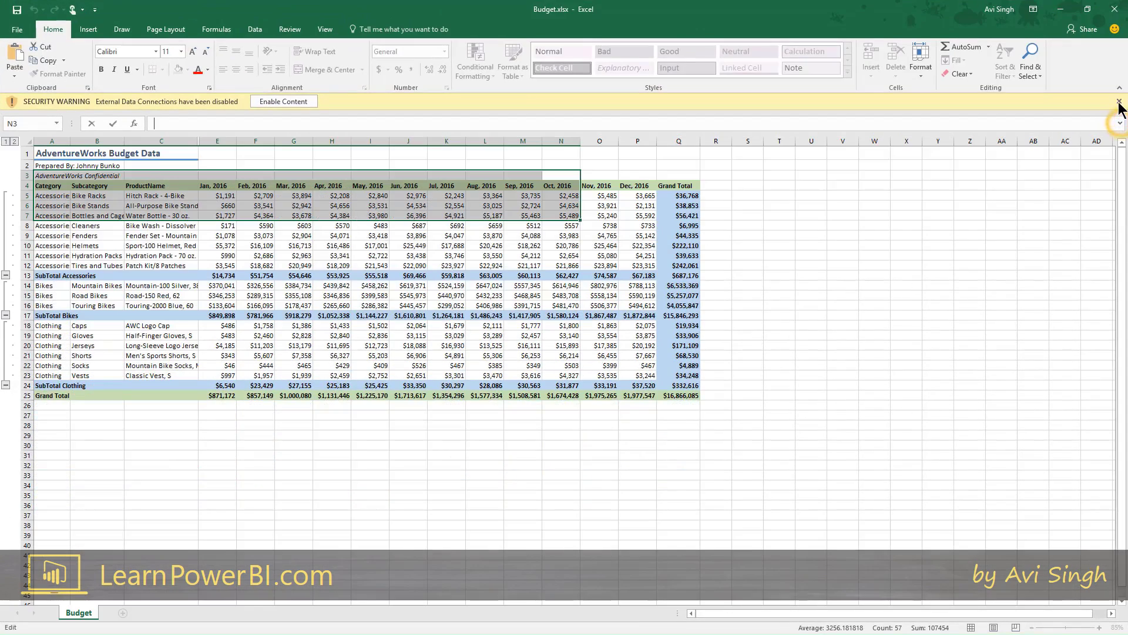
click(402, 265)
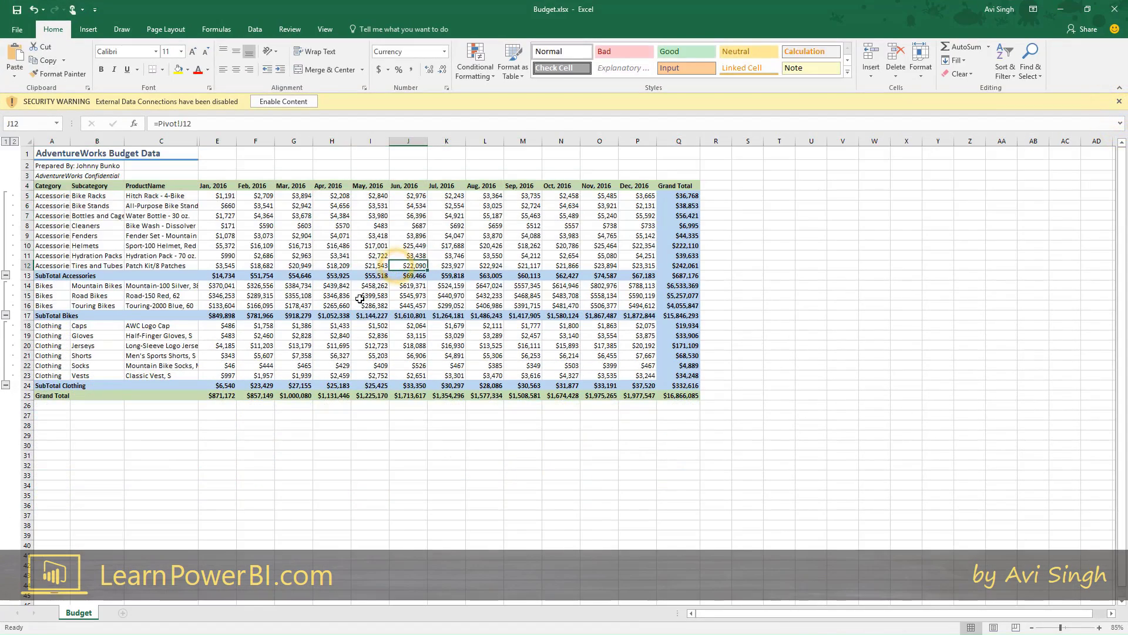
scroll(401, 265, up, 2)
scroll(372, 359, up, 1)
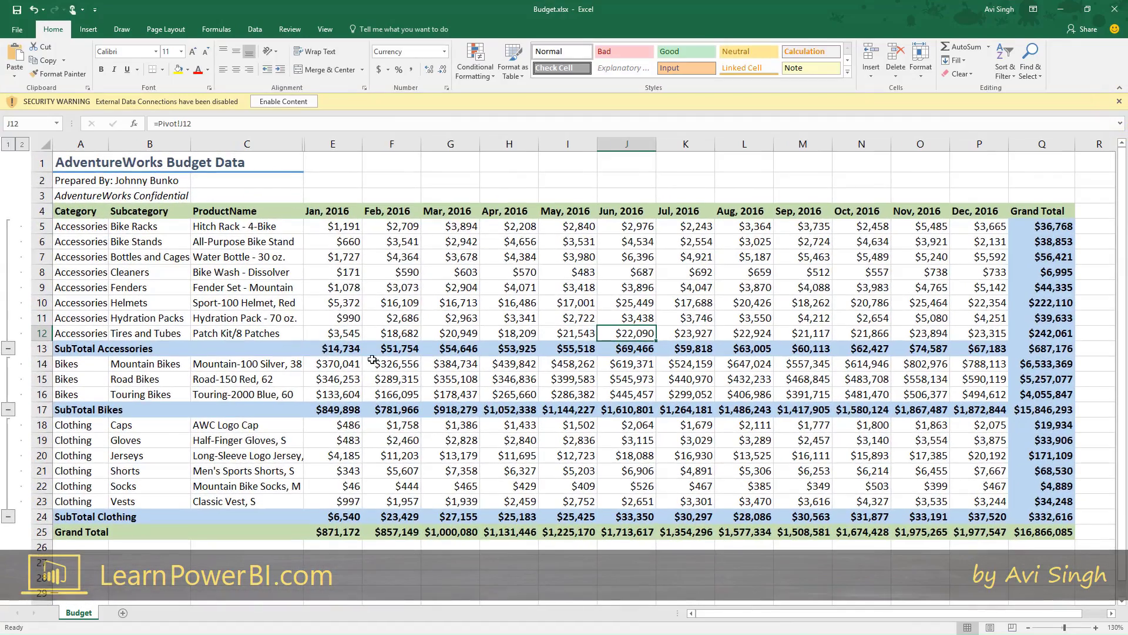
drag(85, 167, 247, 181)
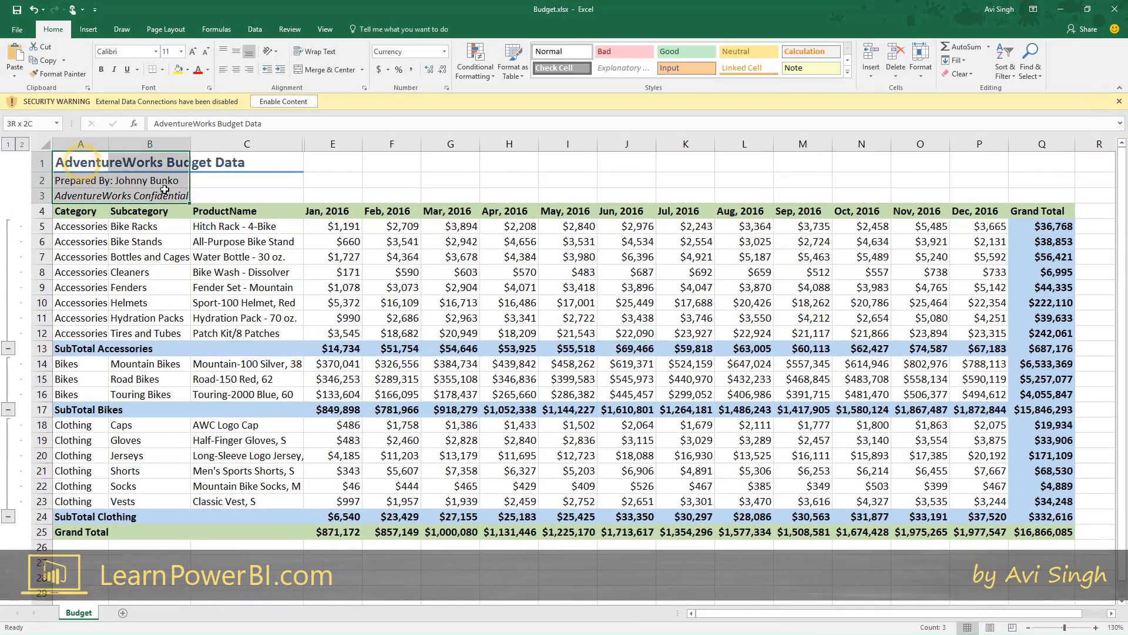
click(80, 211)
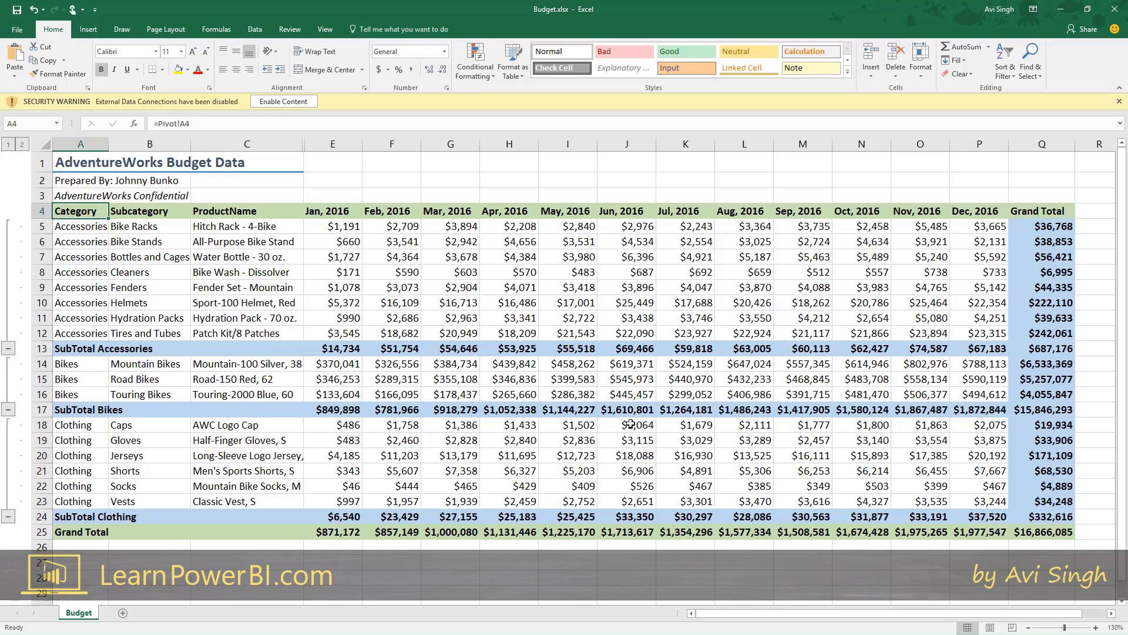
click(1041, 143)
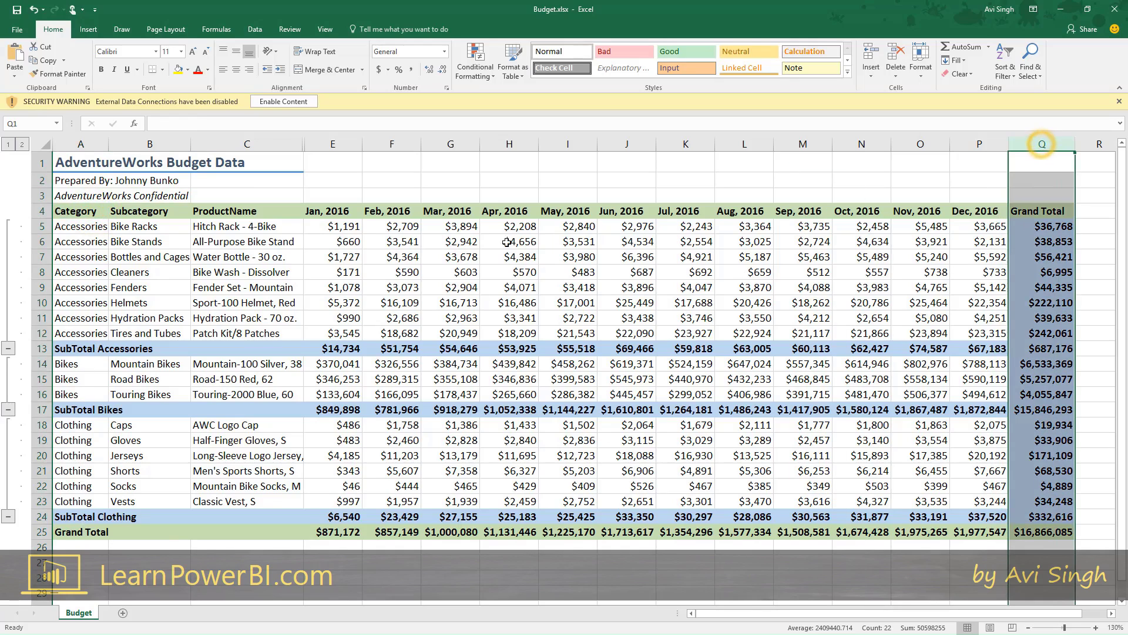
click(392, 241)
drag(332, 144, 975, 145)
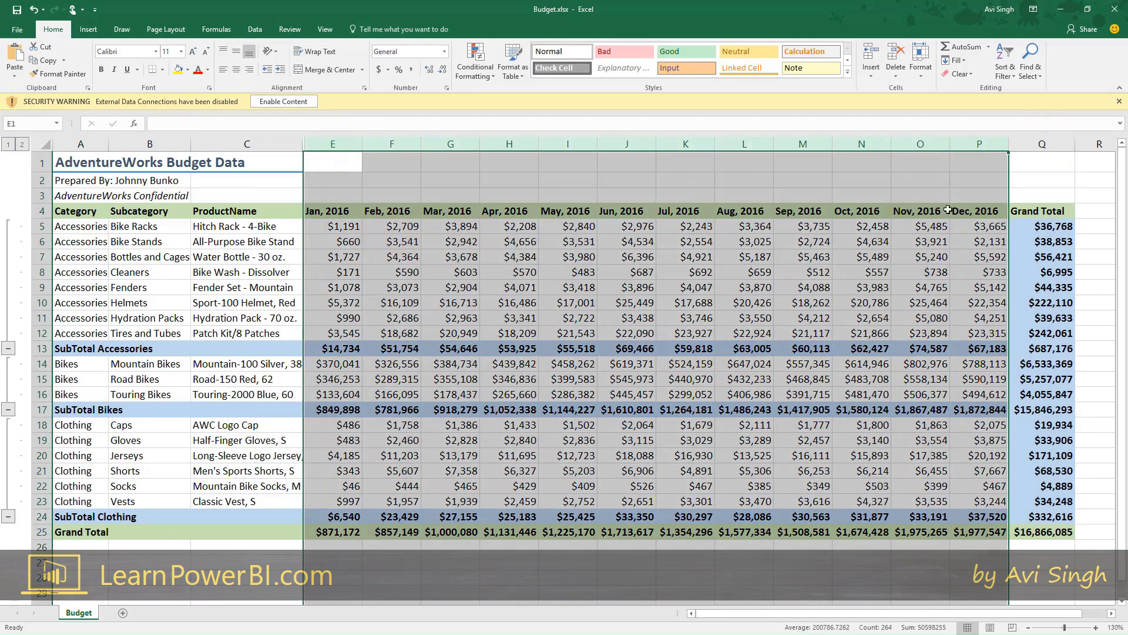
Step: Inspect the January Hitch Rack formula, then close Budget.xlsx without saving
click(904, 184)
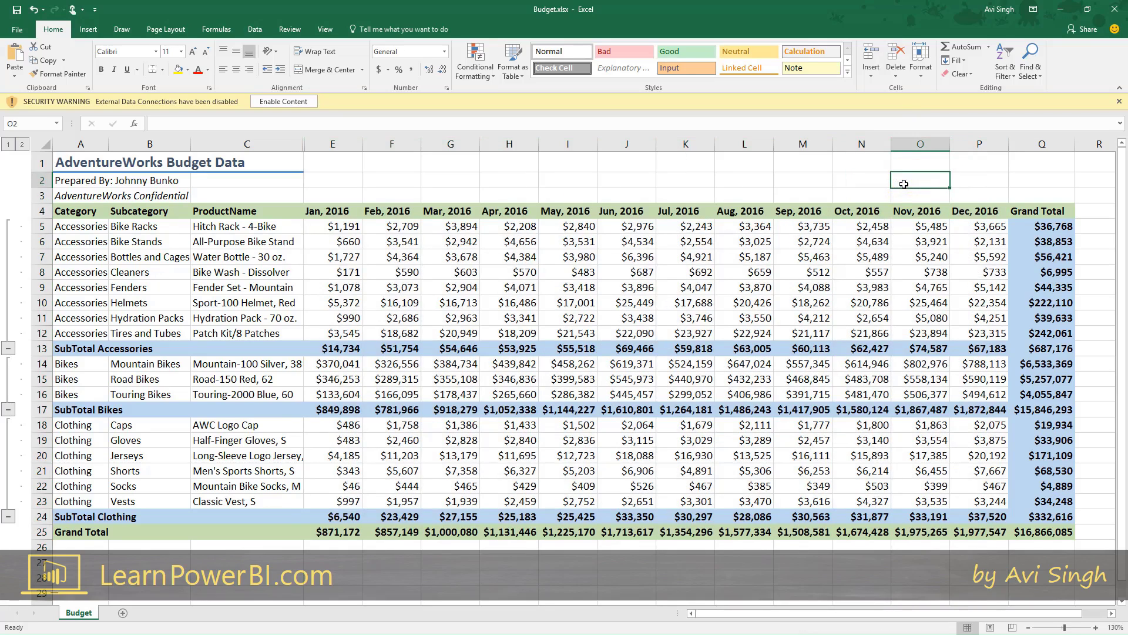
click(341, 228)
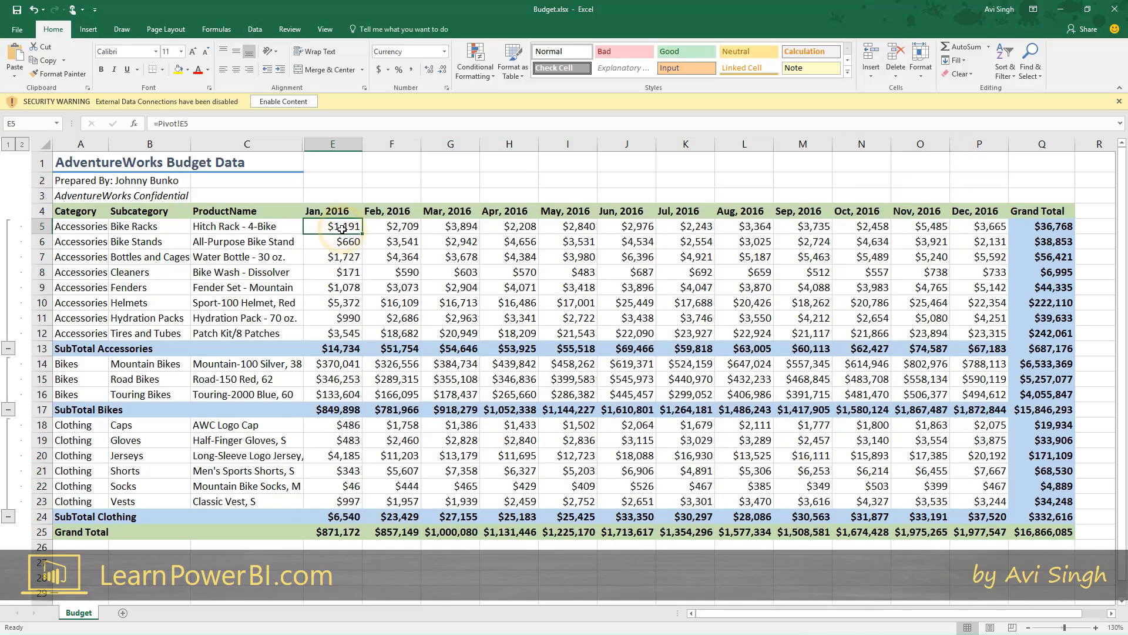
click(394, 195)
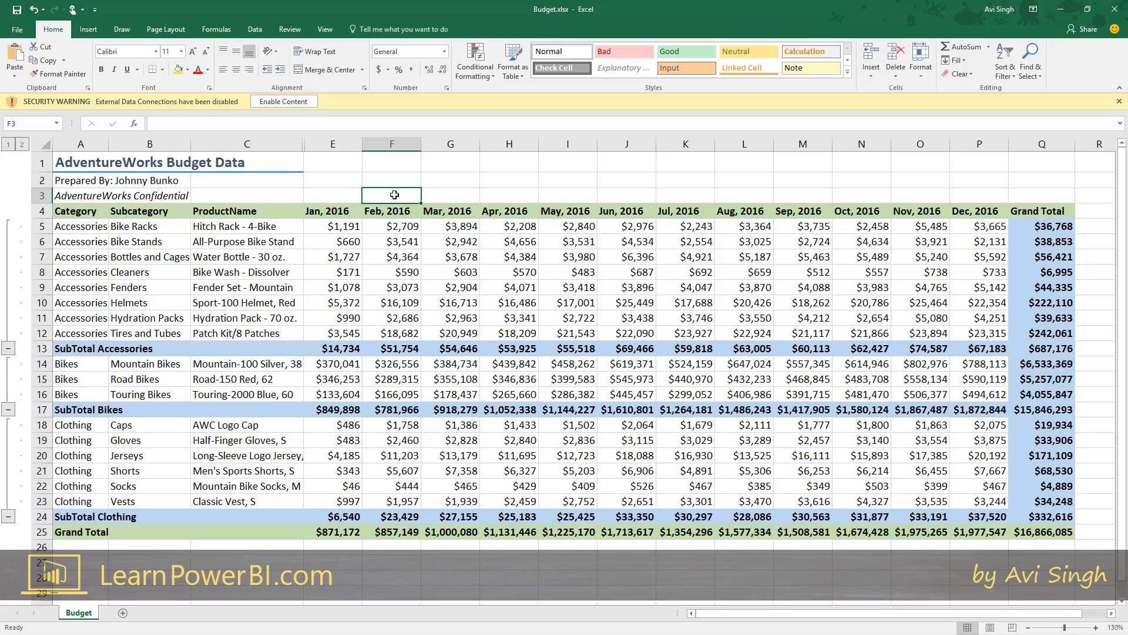
click(342, 226)
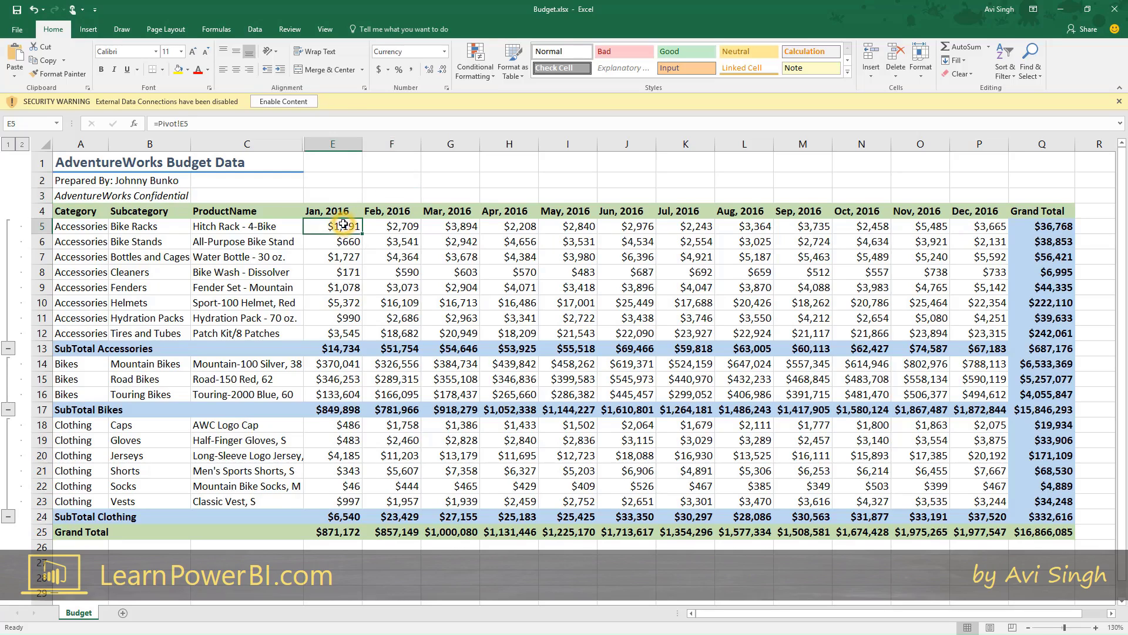
click(379, 195)
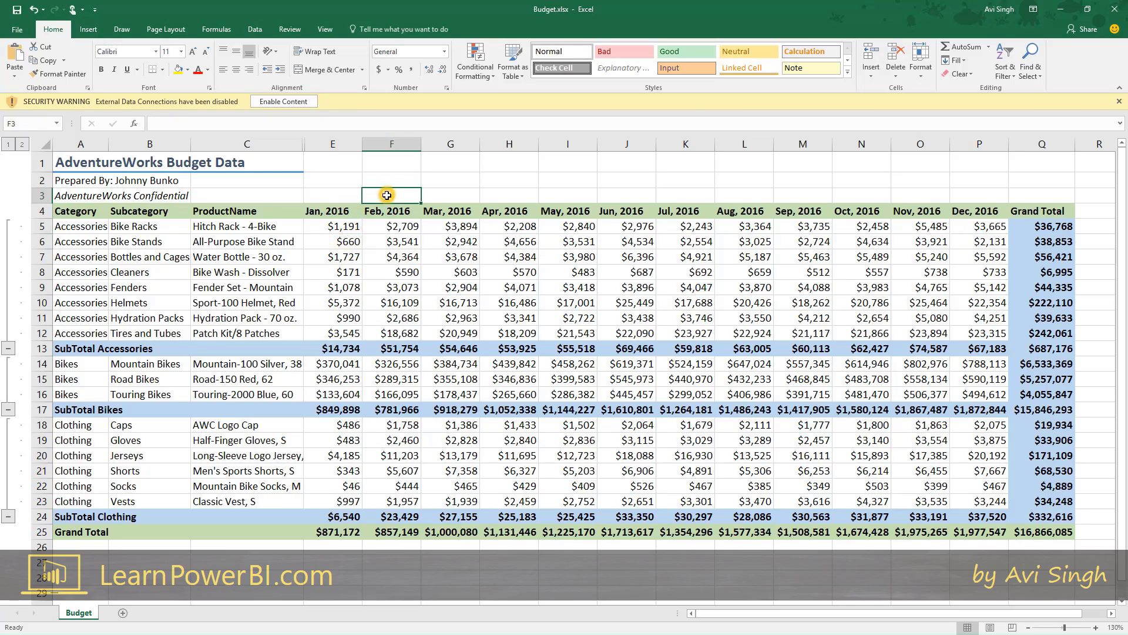
click(1113, 11)
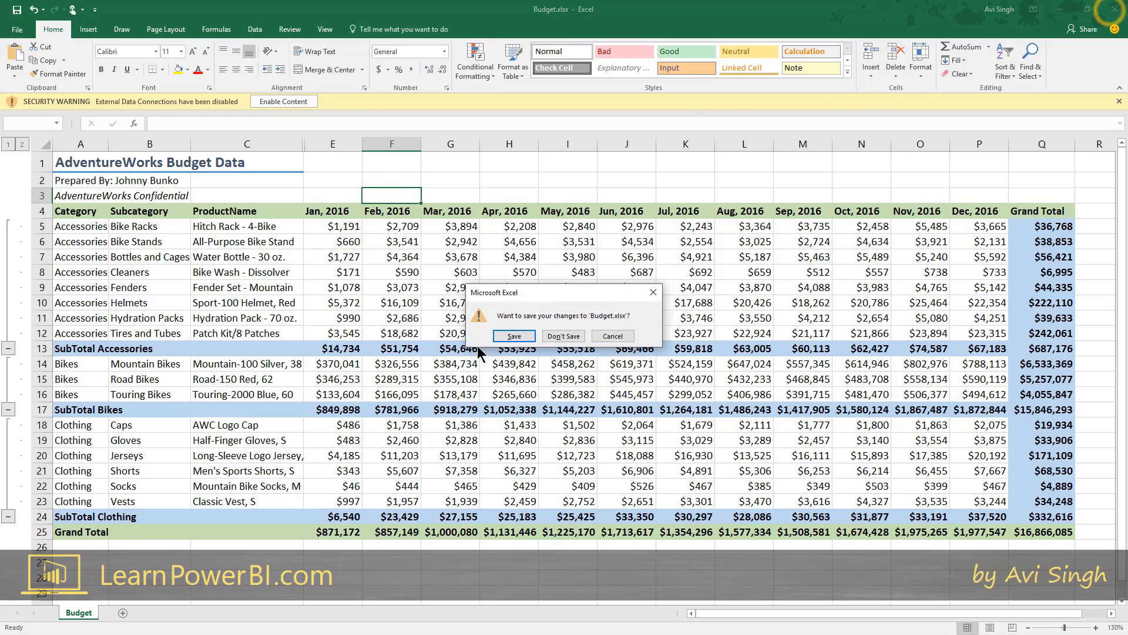
click(562, 332)
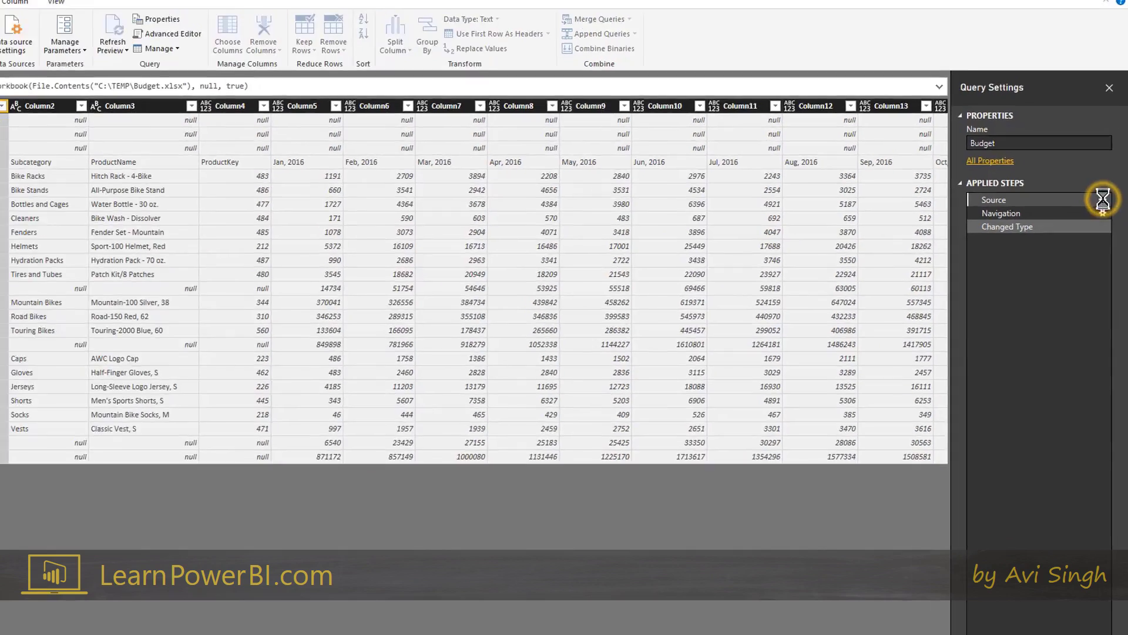
Step: Check the Source step's workbook path, cancel, and delete the Changed Type step
click(1069, 251)
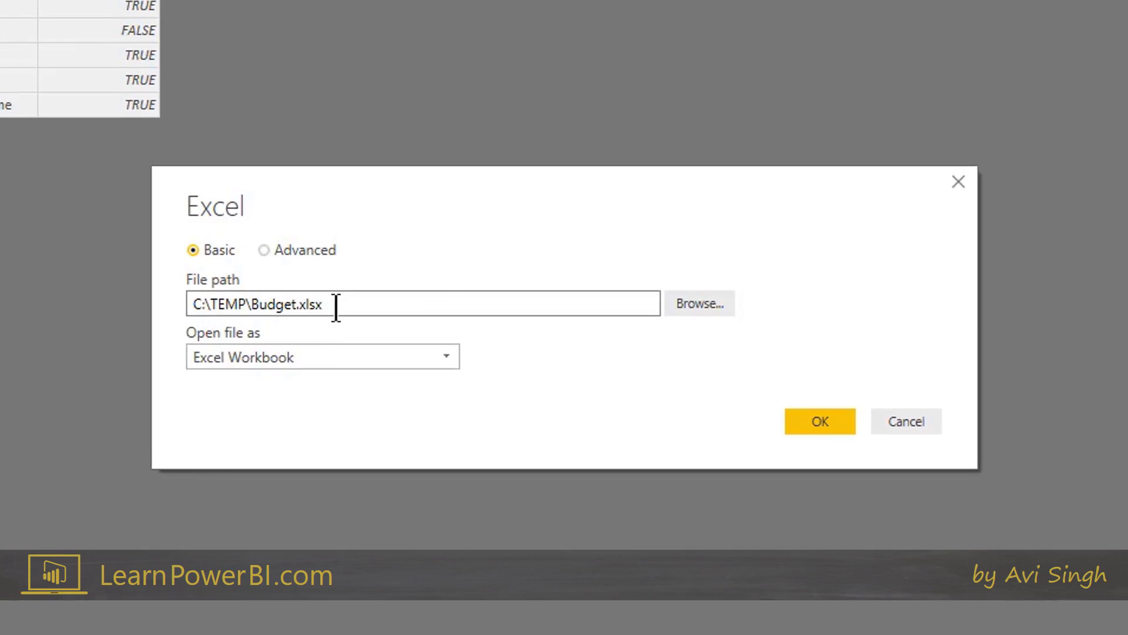
click(443, 310)
click(906, 422)
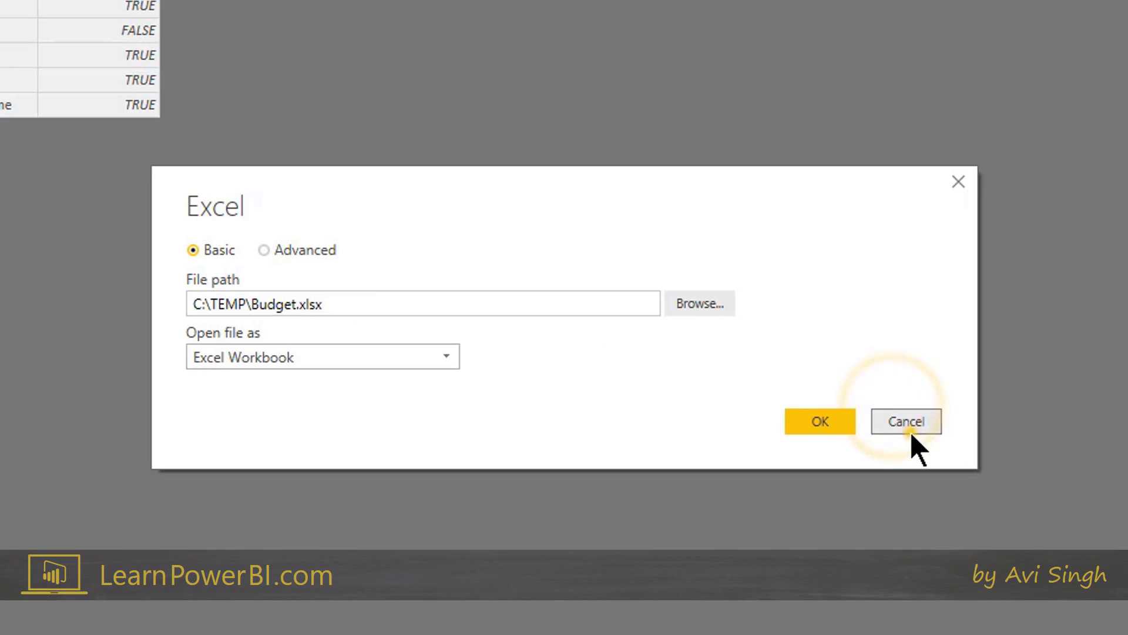
click(841, 306)
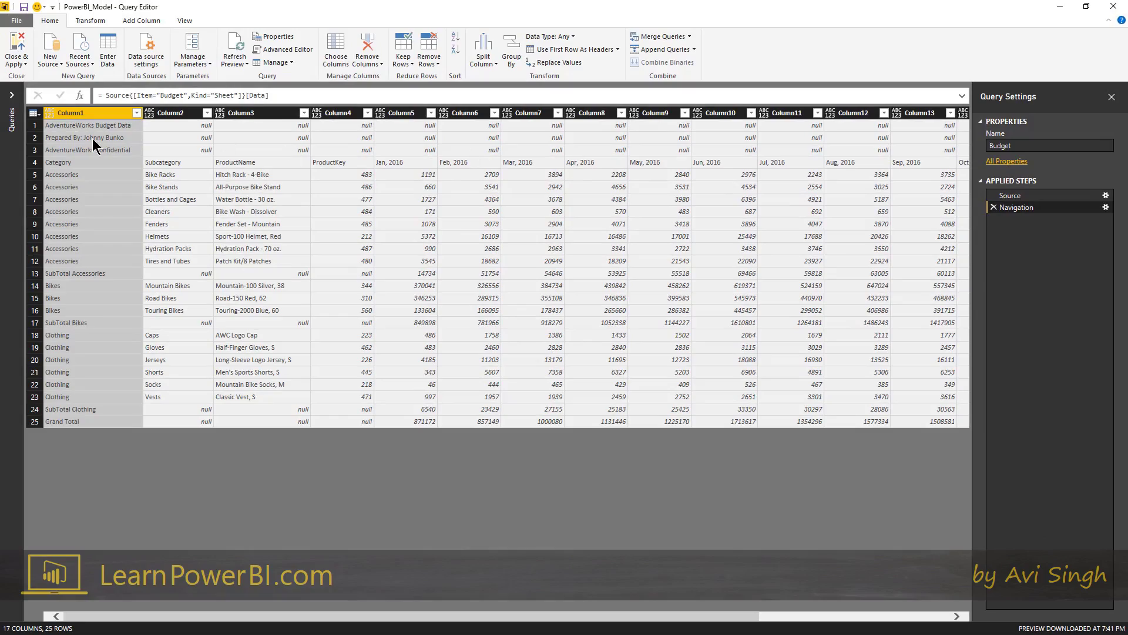
click(119, 139)
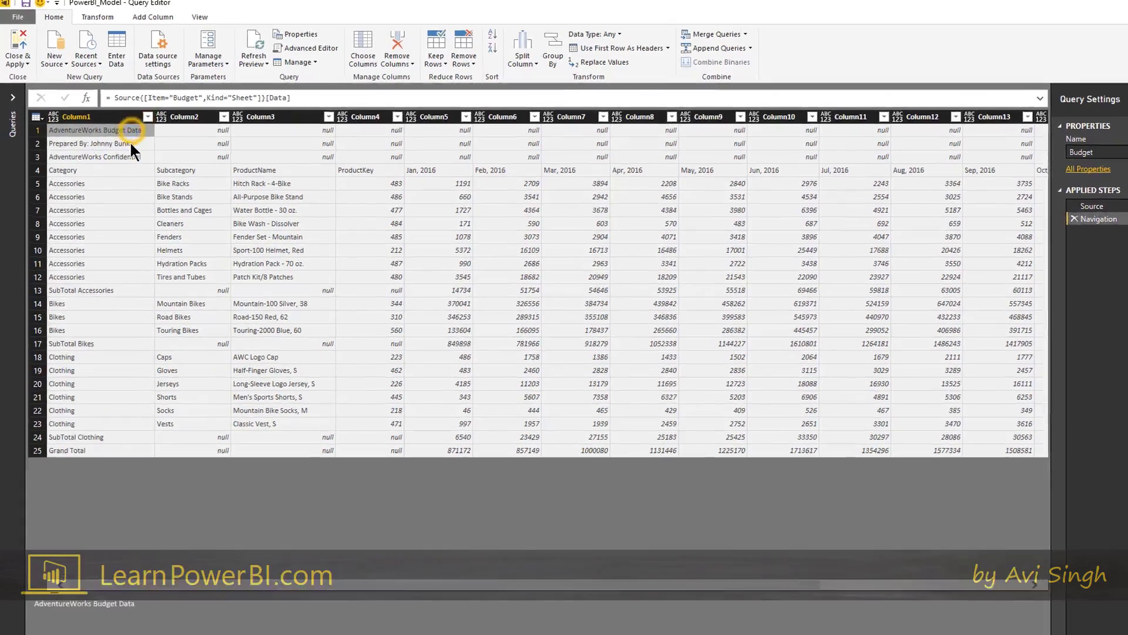
click(271, 257)
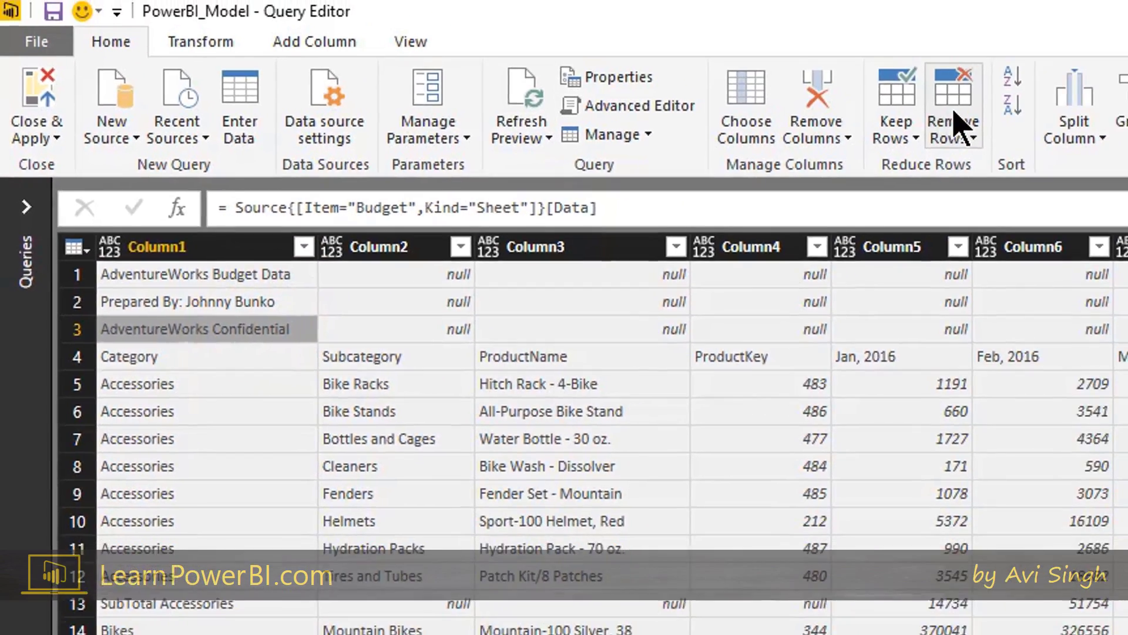
click(961, 128)
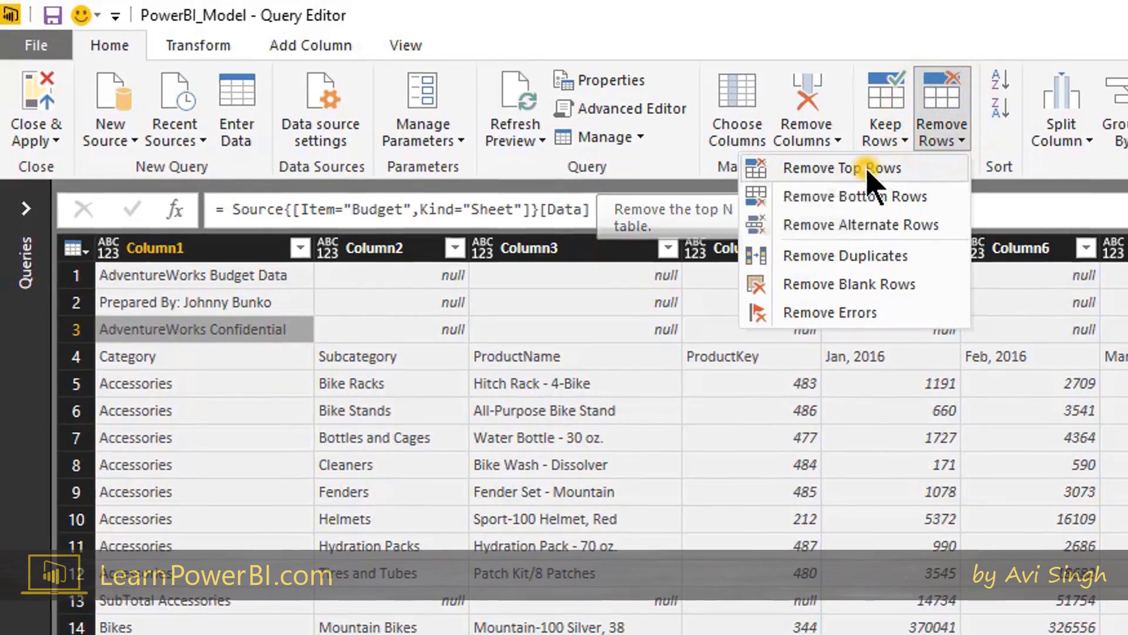
click(842, 168)
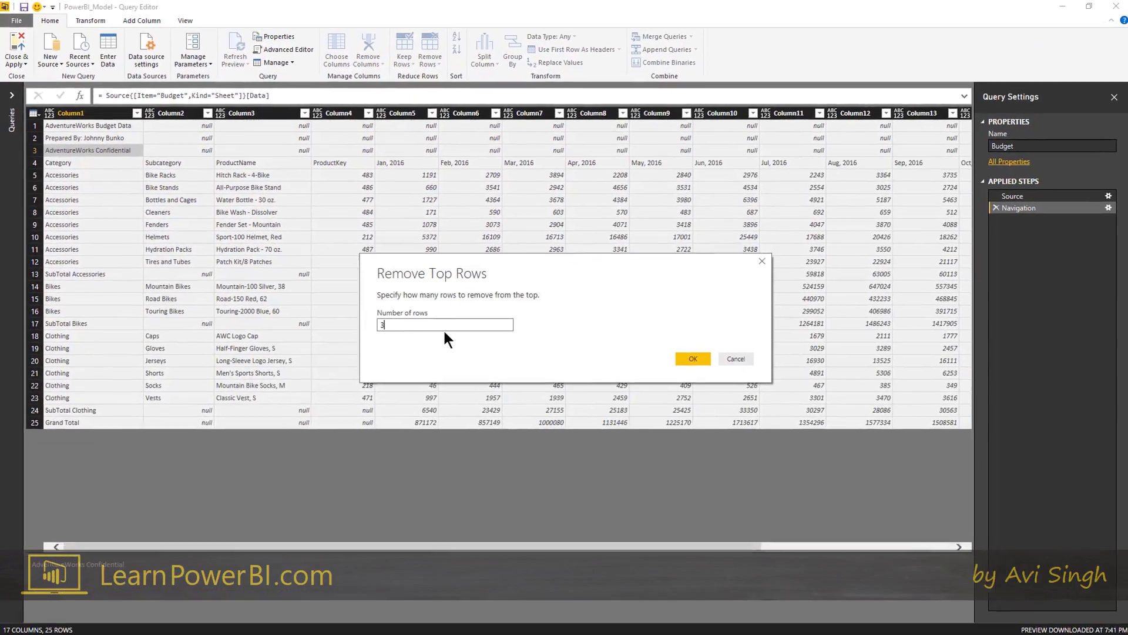
text(3)
click(692, 358)
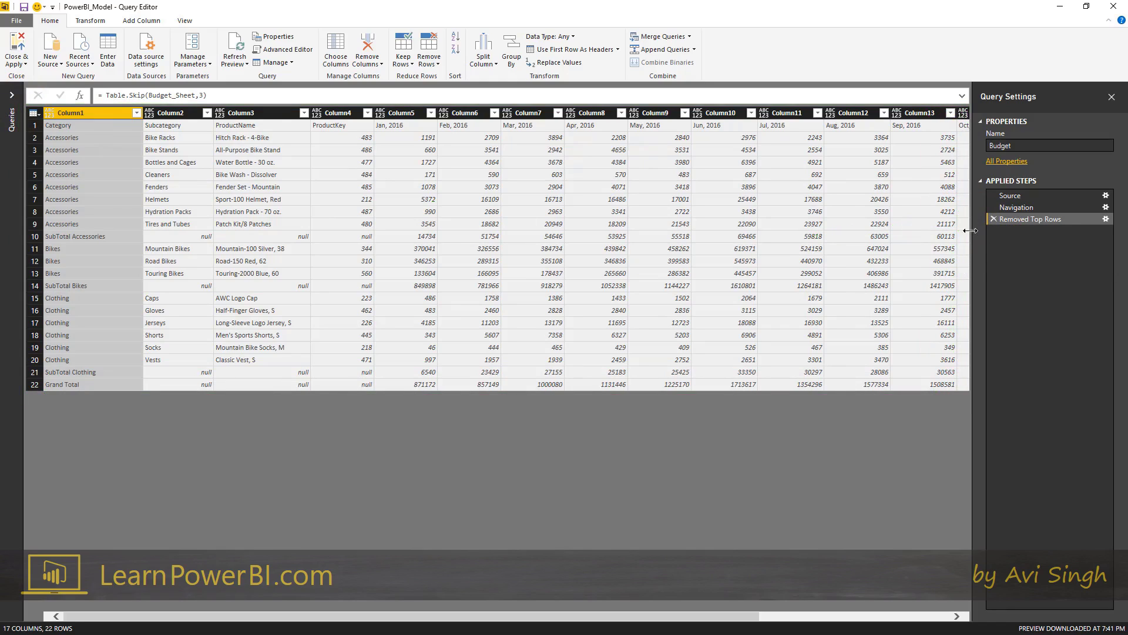
click(1018, 207)
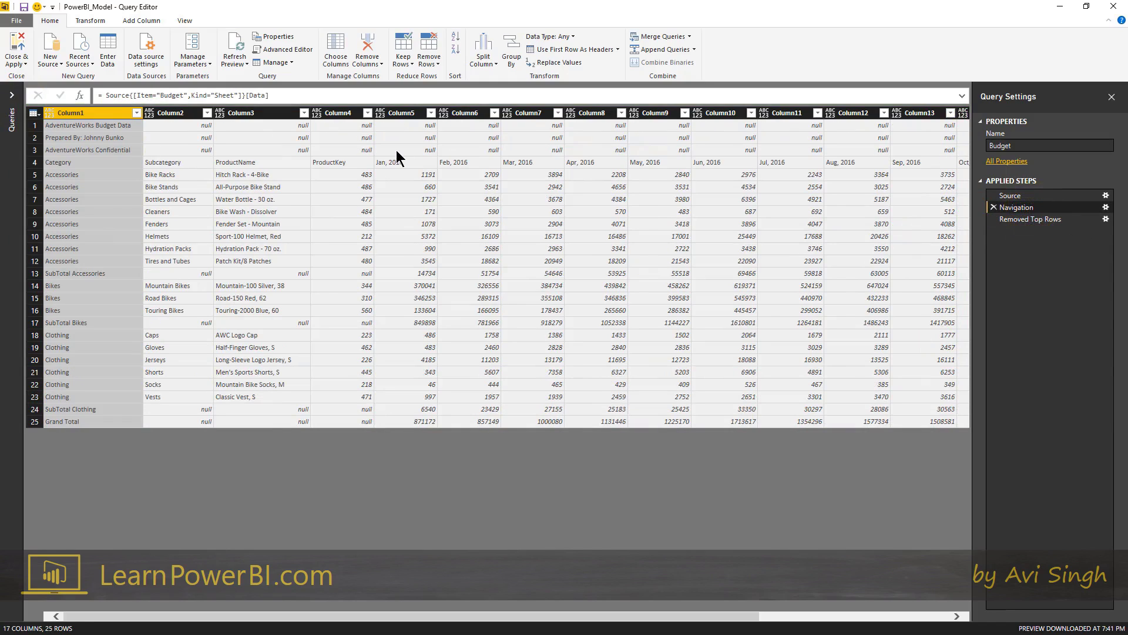
click(1030, 220)
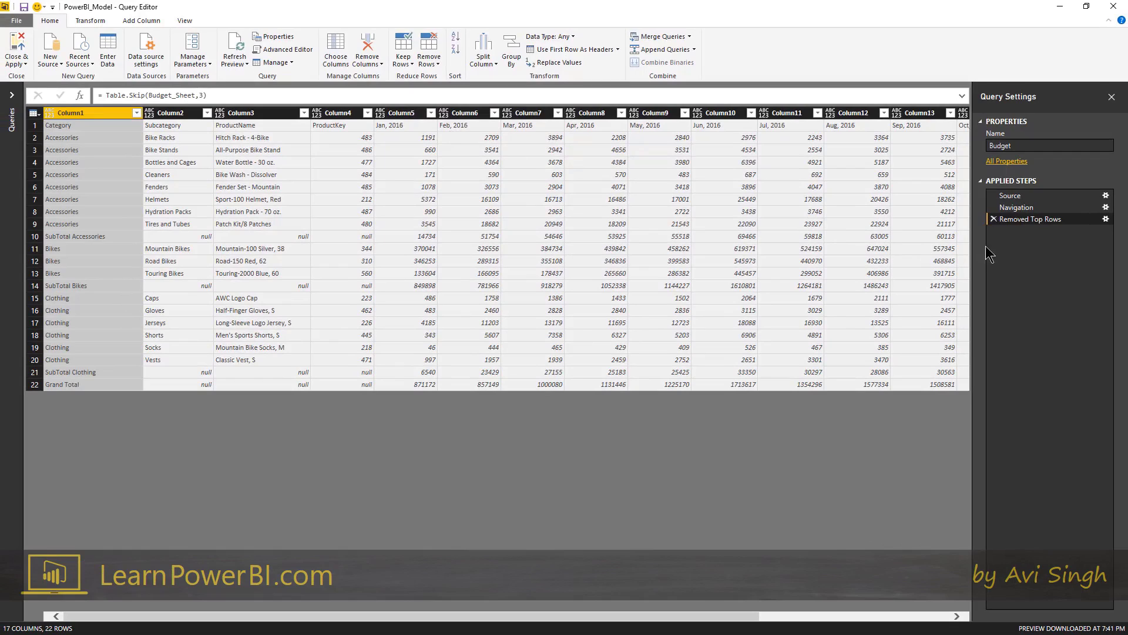
Step: Use the first row as headers, comparing the Removed Top Rows and Promoted Headers steps
click(577, 50)
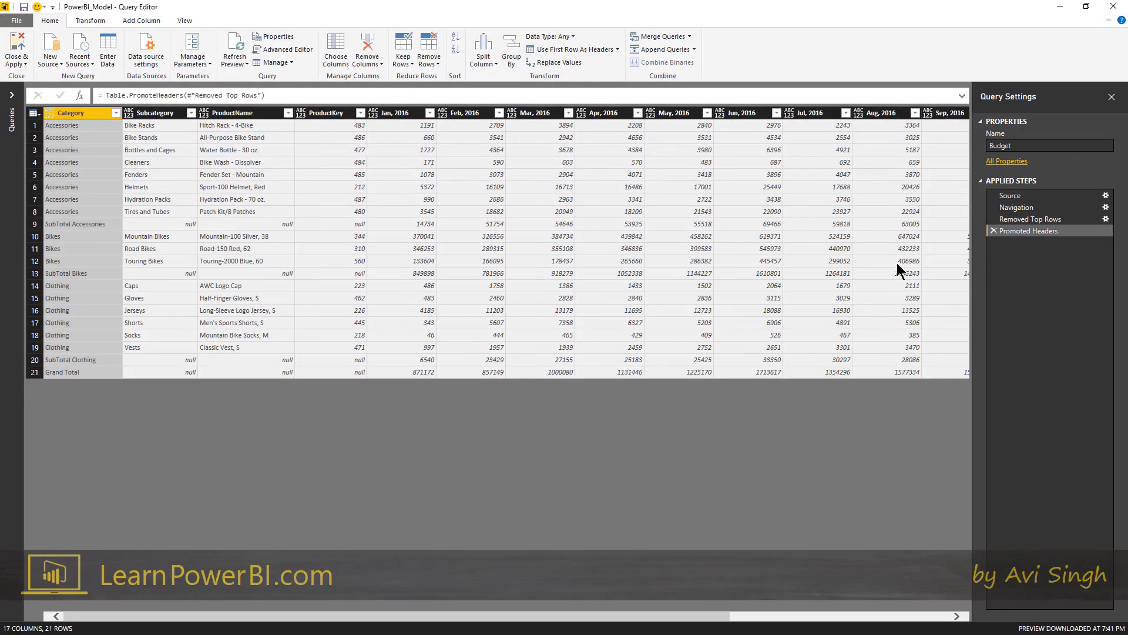
click(1029, 219)
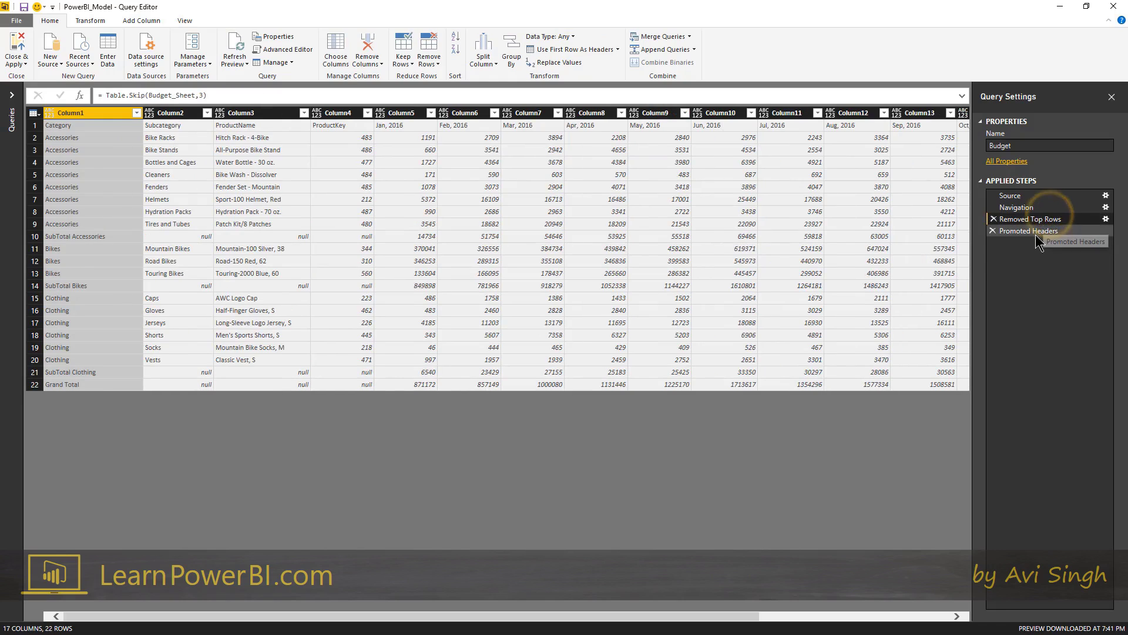
click(1029, 231)
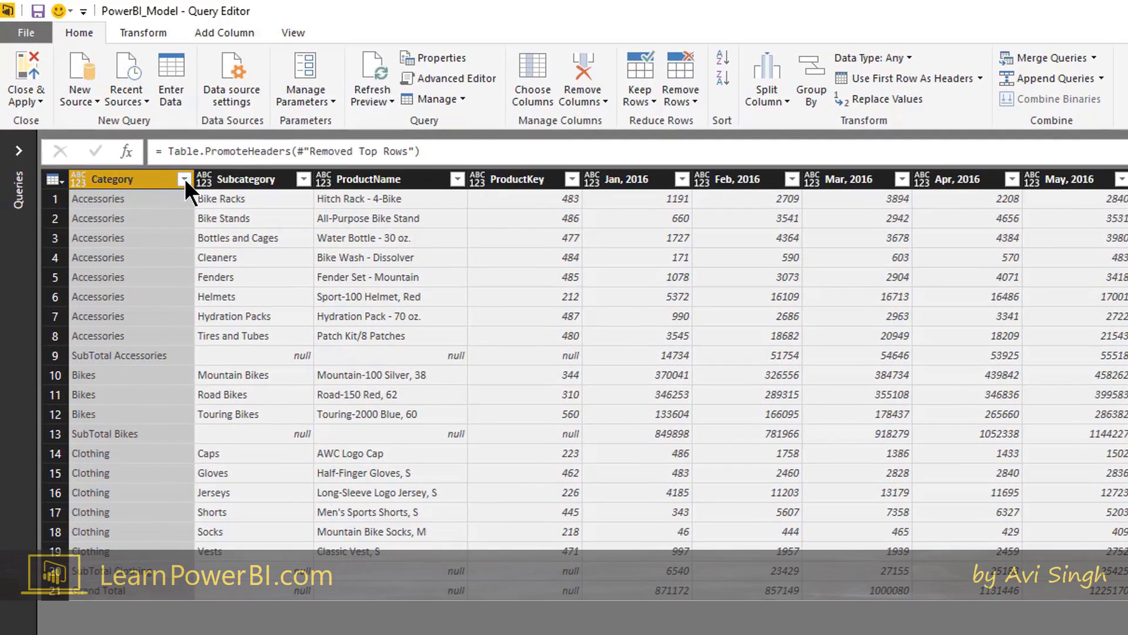
Step: Add a Category 'Does Not Contain' text filter with the value 'total' in lowercase
click(184, 179)
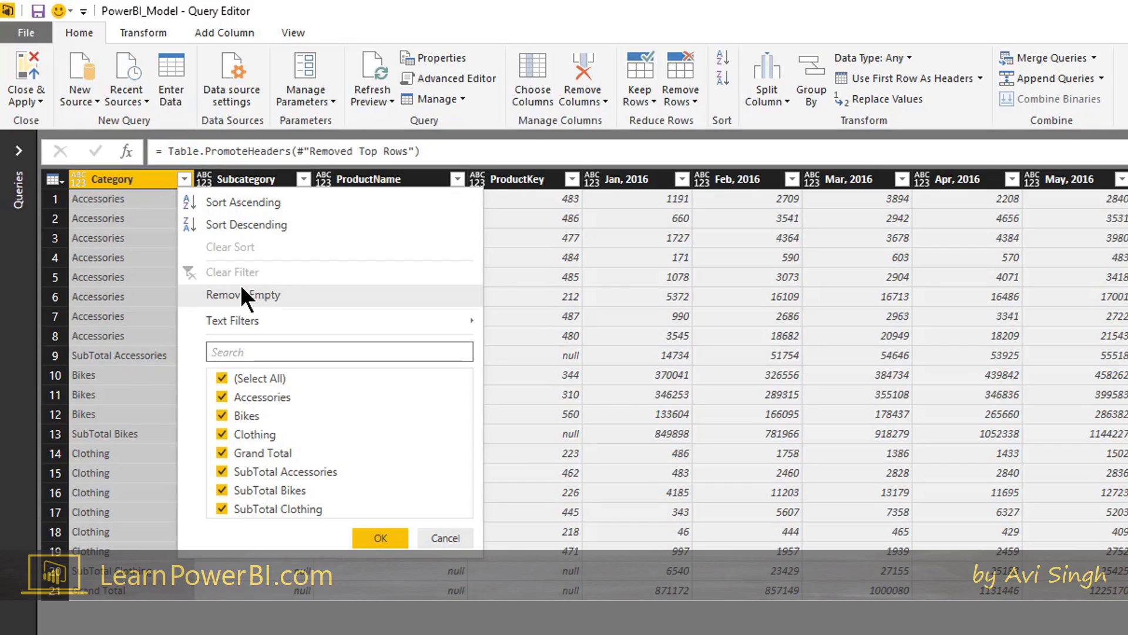
mouse_move(265, 321)
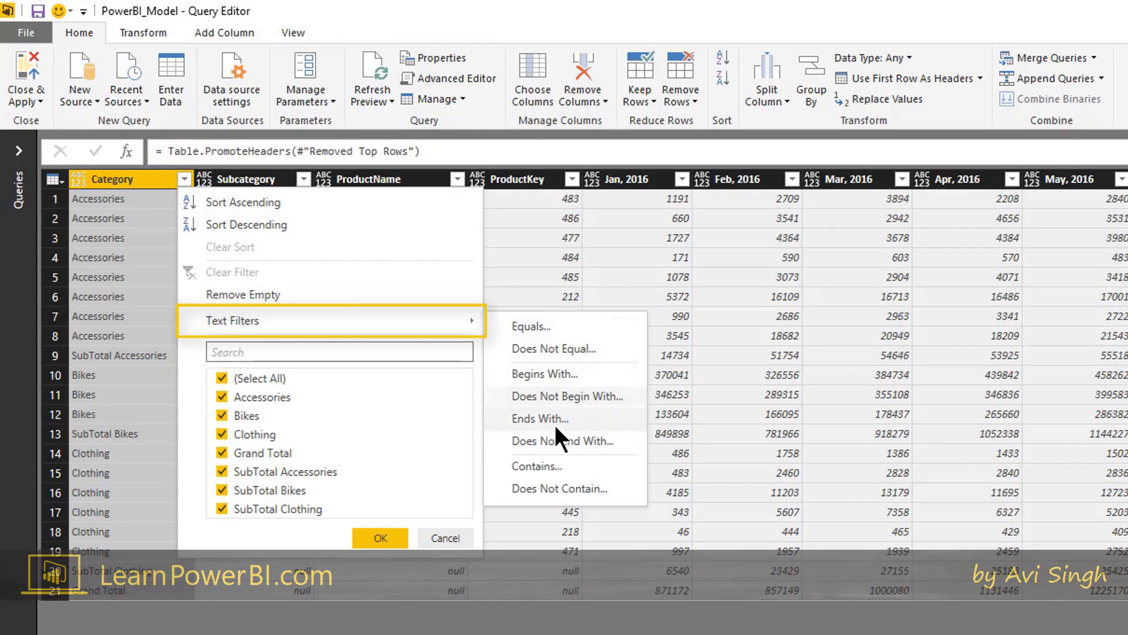
click(544, 488)
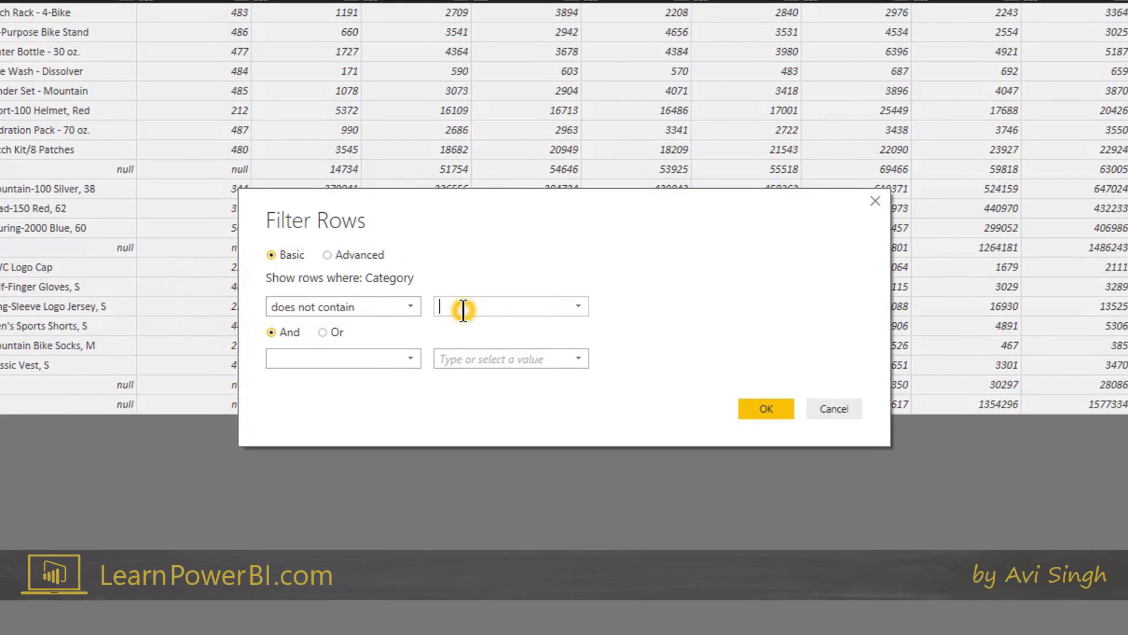
click(463, 309)
text(Total)
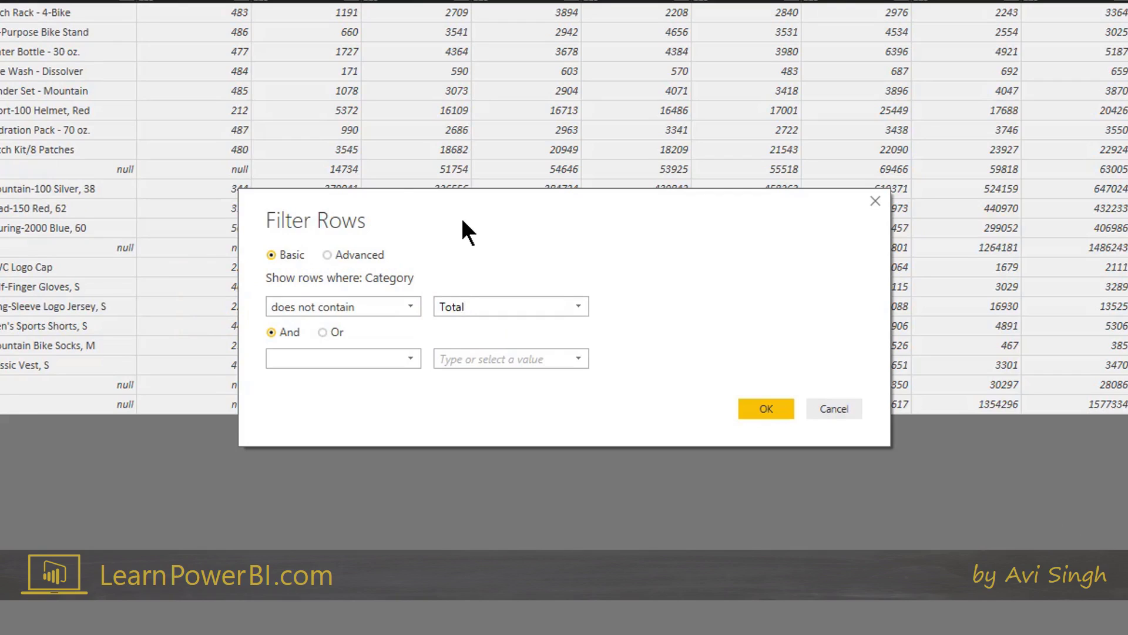
click(538, 307)
key(BackSpace)
key(BackSpace)
key(BackSpace)
text(total)
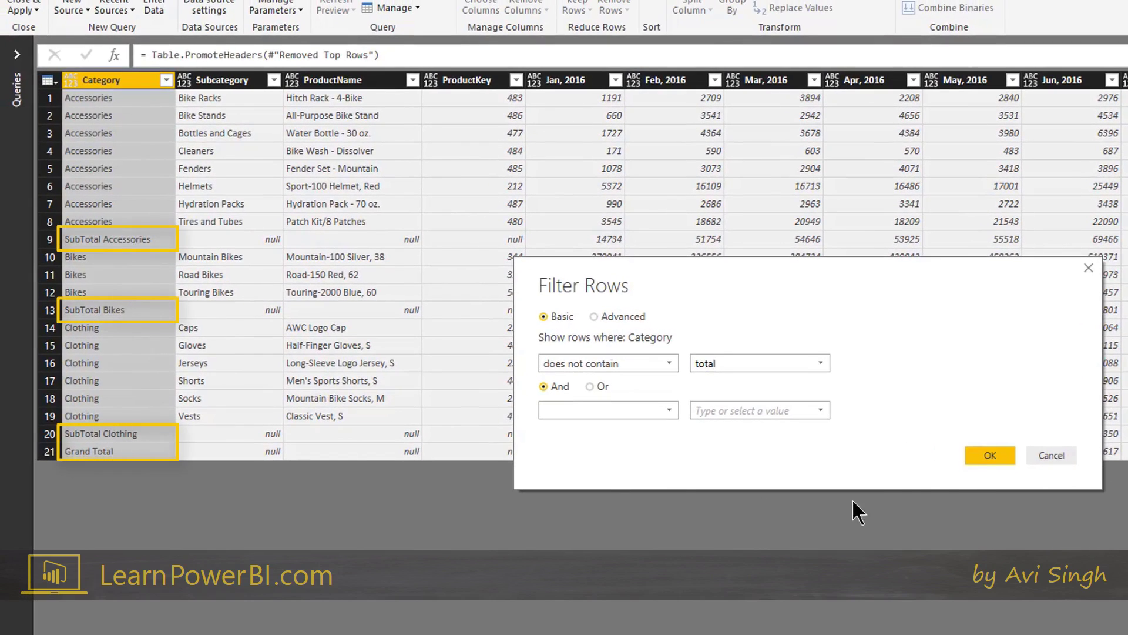
click(988, 455)
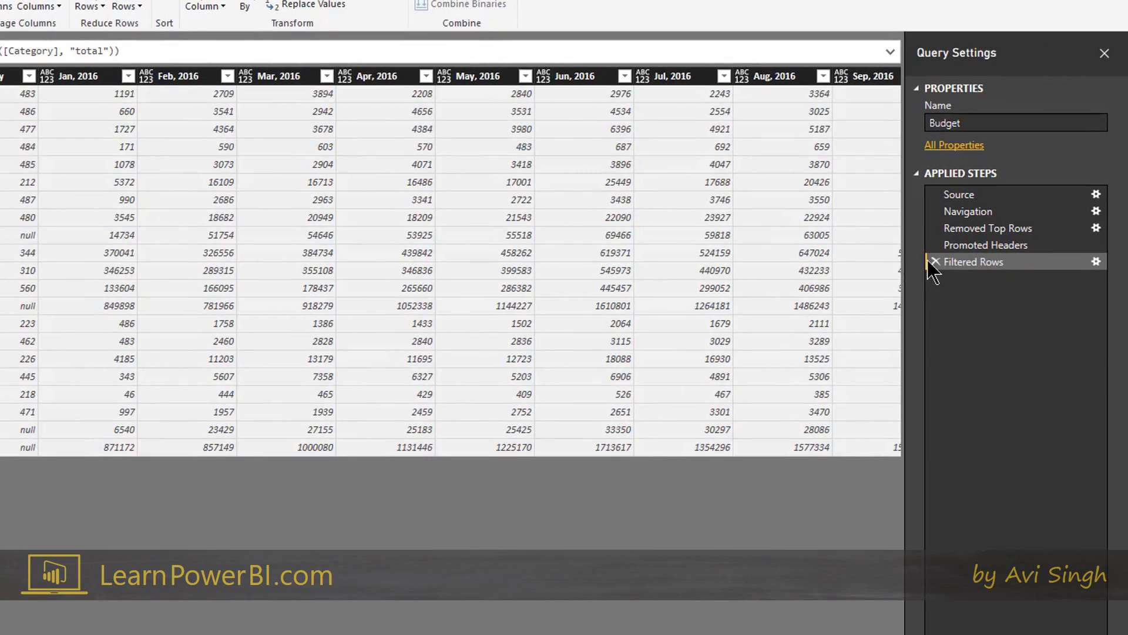
Step: Delete the old Filtered Rows step and refilter Category to exclude rows containing 'Total'
click(935, 262)
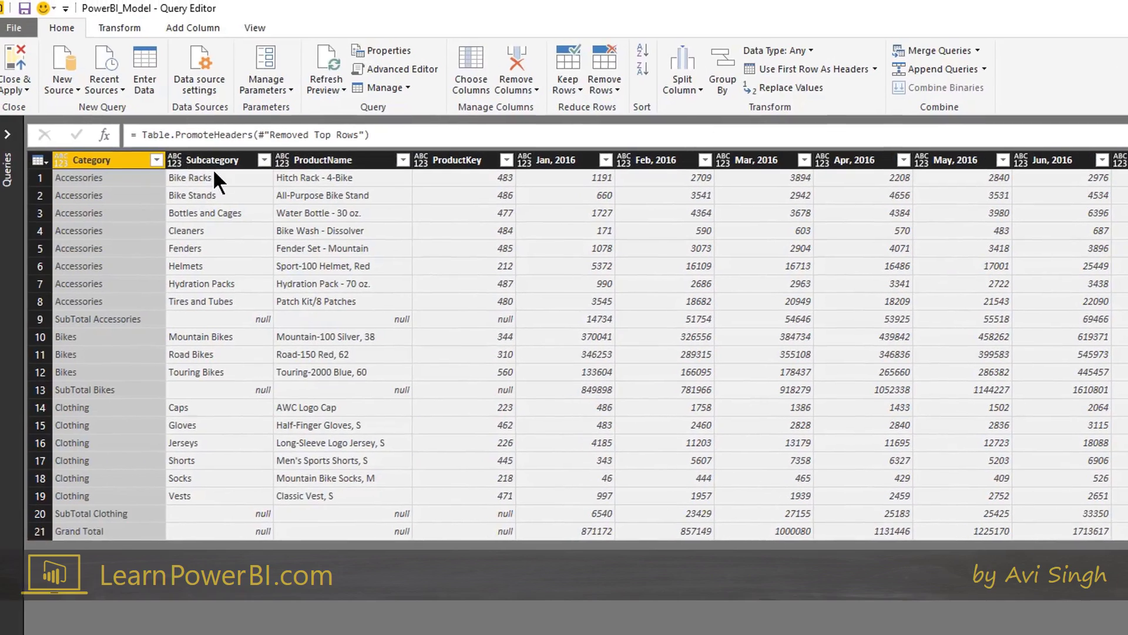
click(165, 162)
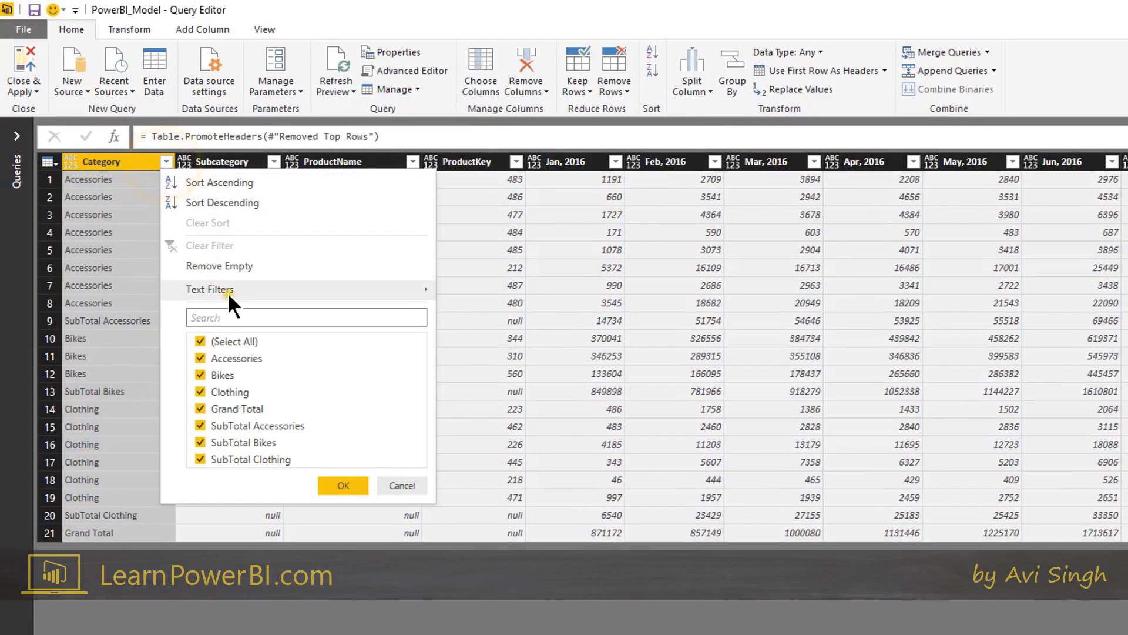
click(209, 289)
click(505, 440)
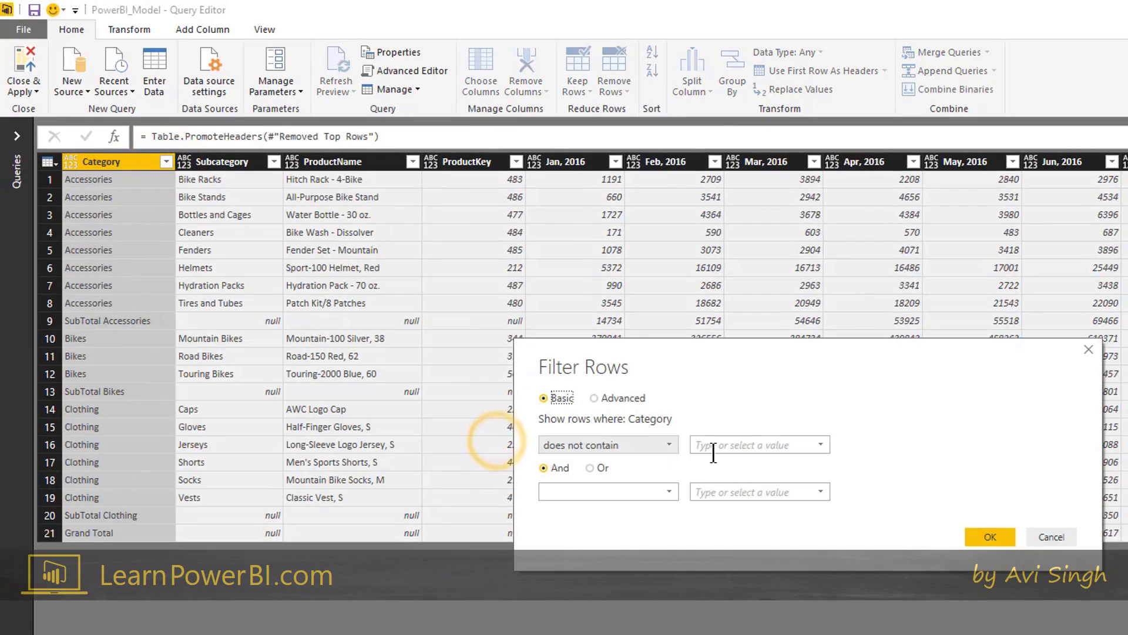
click(754, 447)
text(Total)
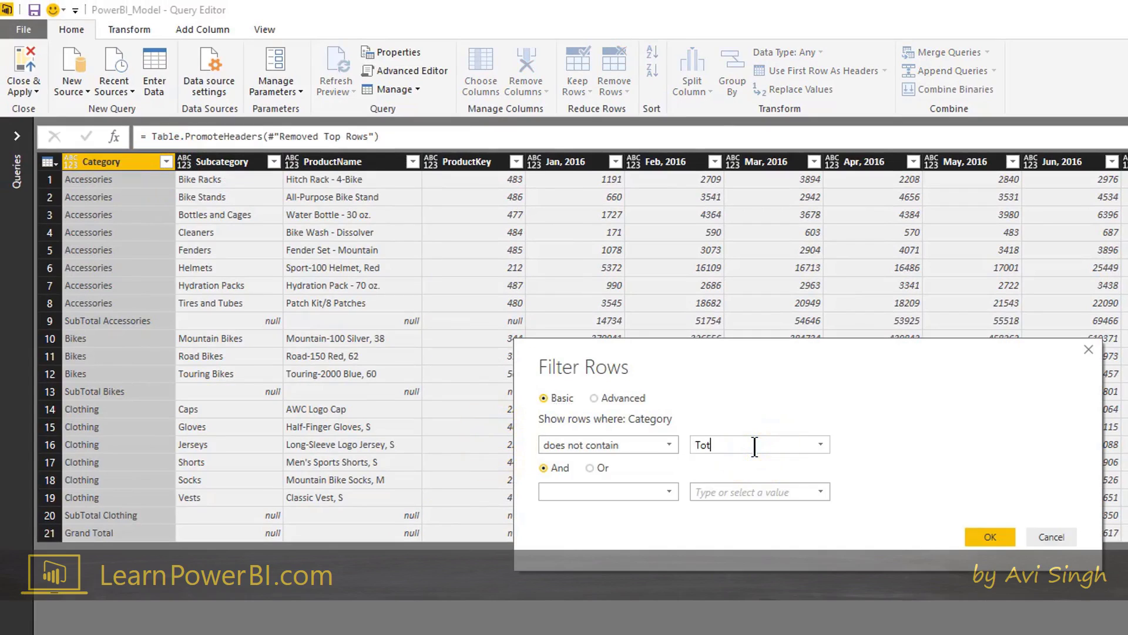
click(989, 537)
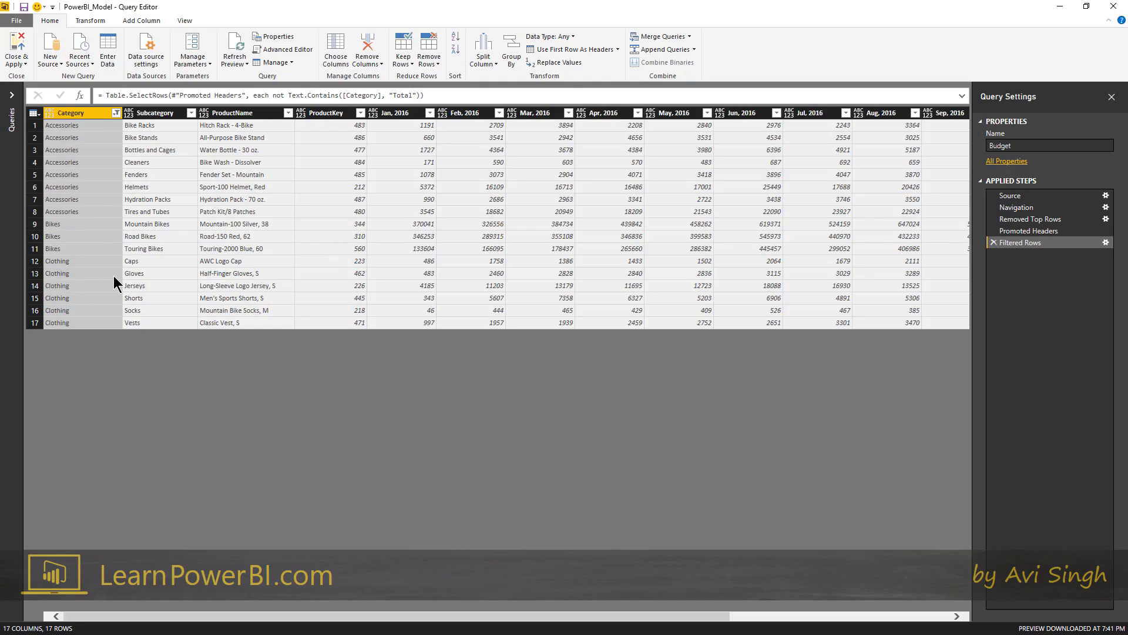
Step: Scroll right, remove the Grand Total column from its right-click menu, then scroll back to Category
click(793, 620)
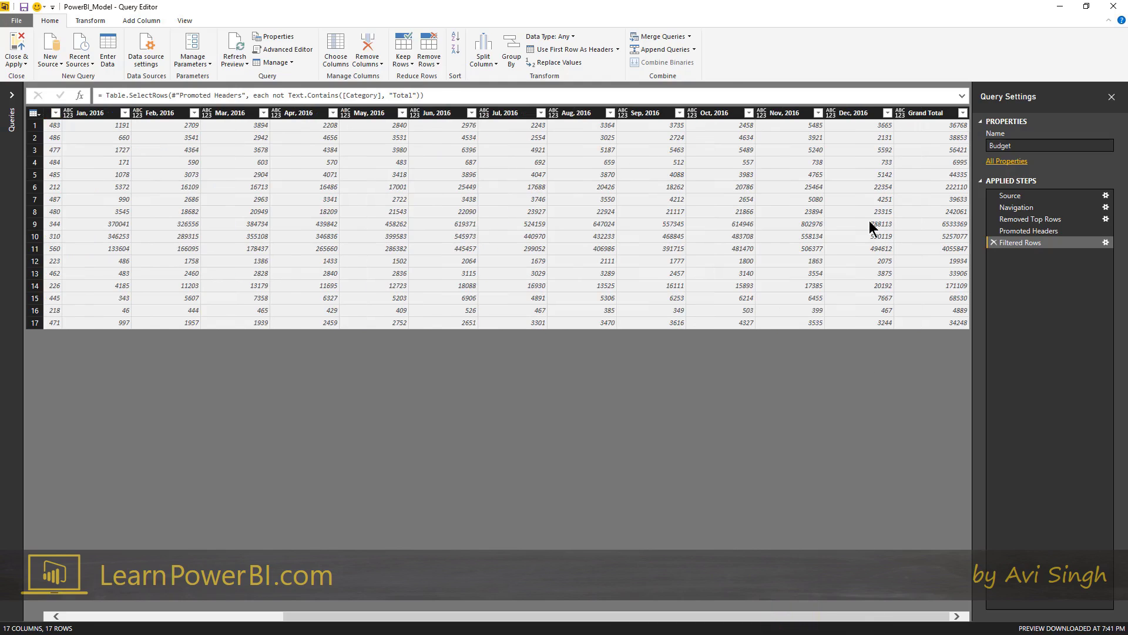
click(922, 113)
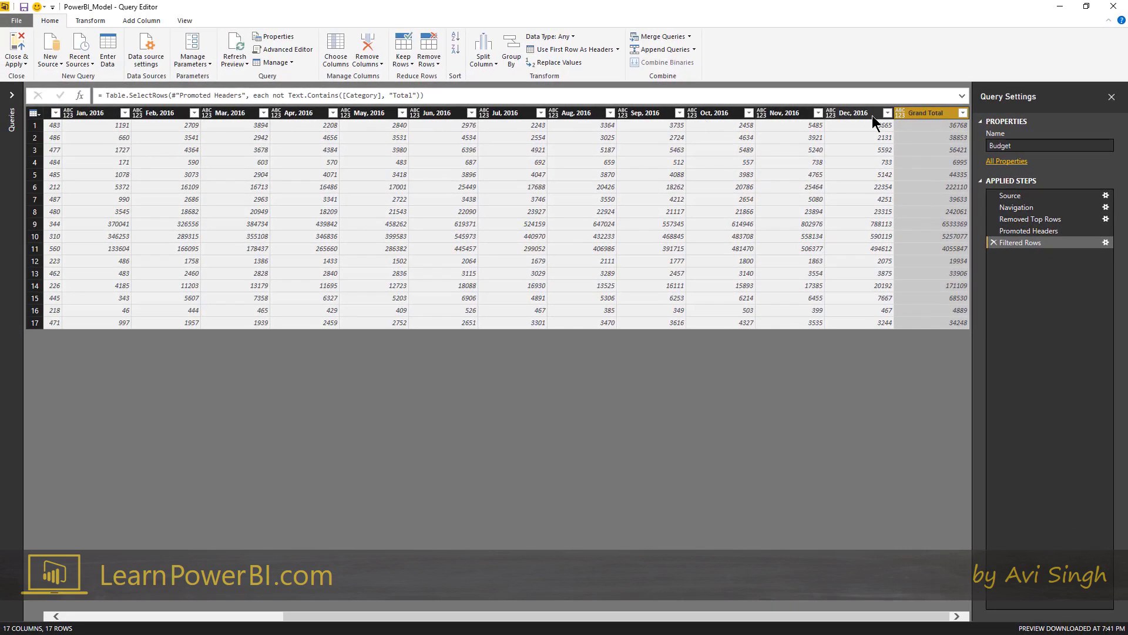
right_click(914, 113)
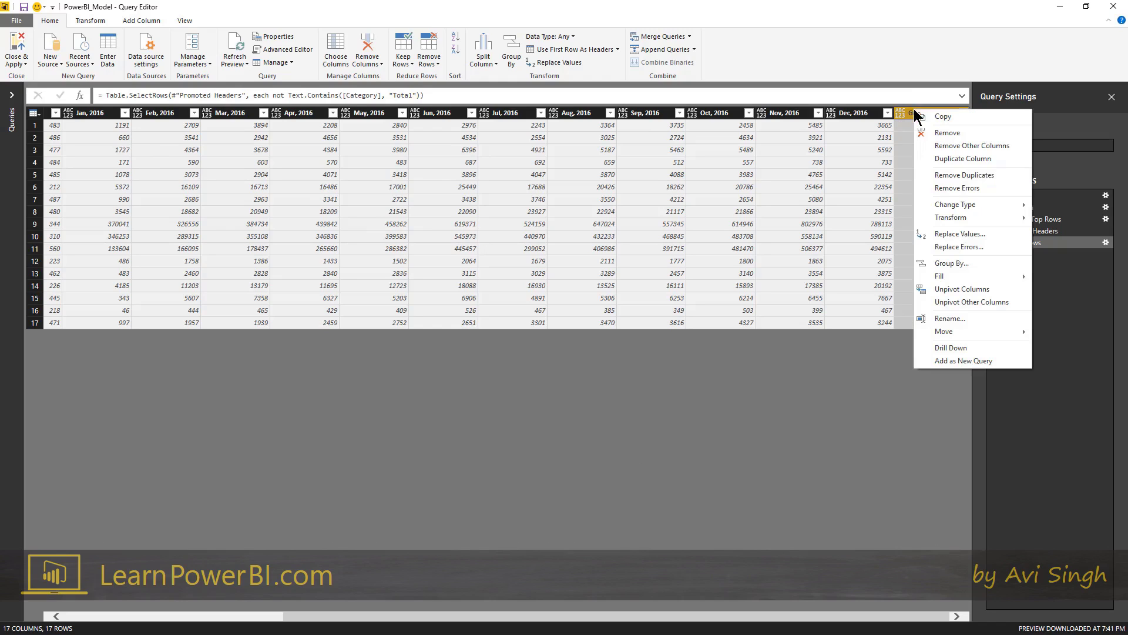
click(947, 132)
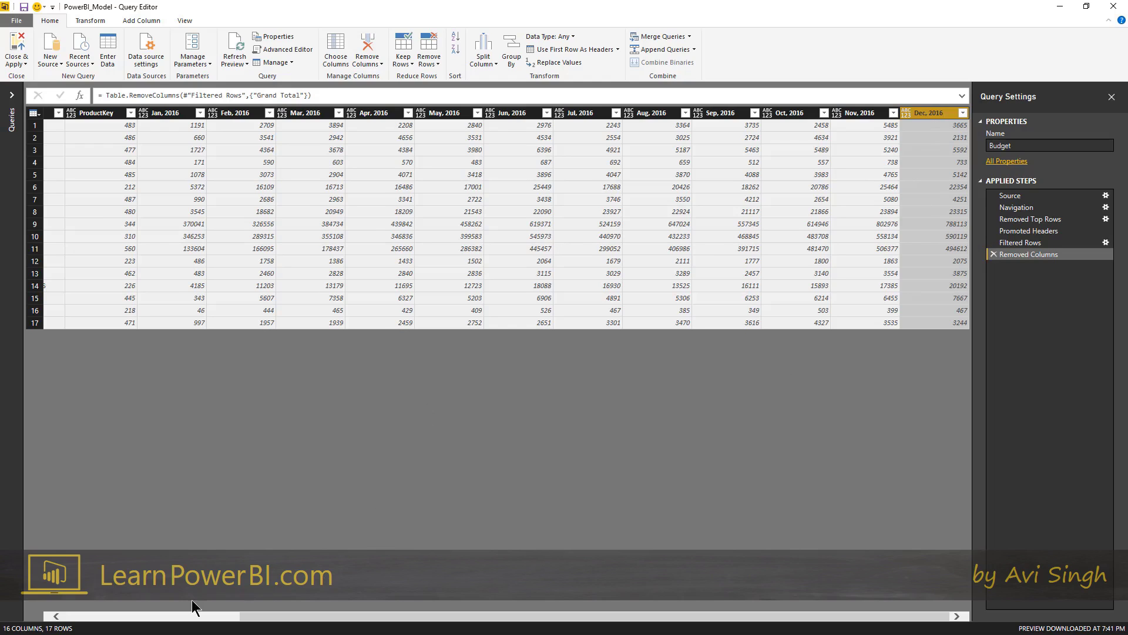
click(128, 614)
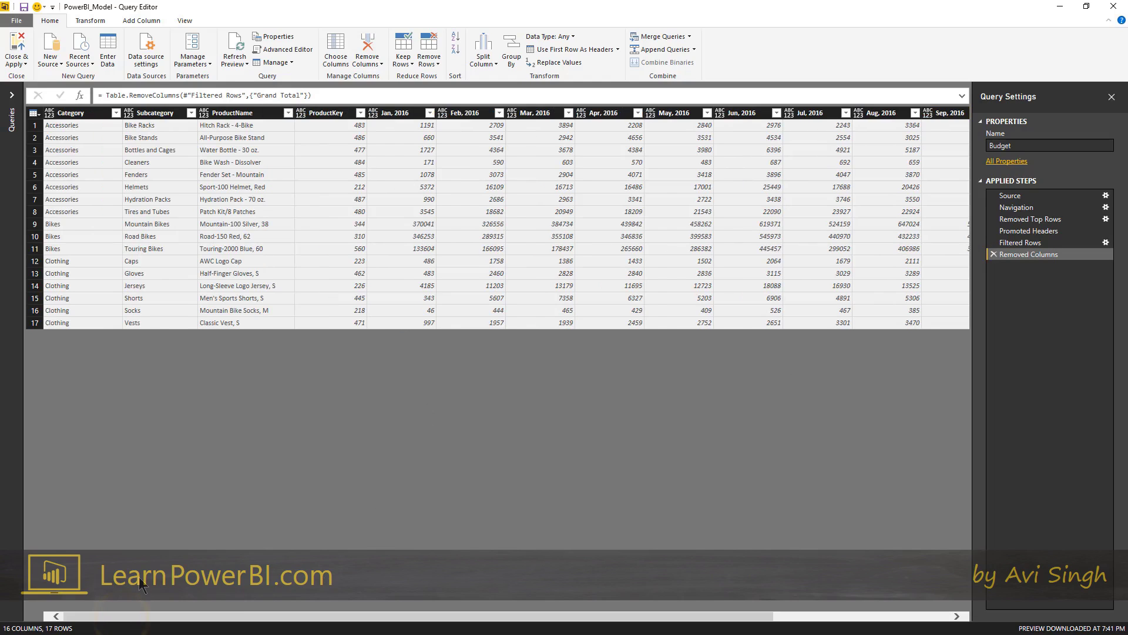